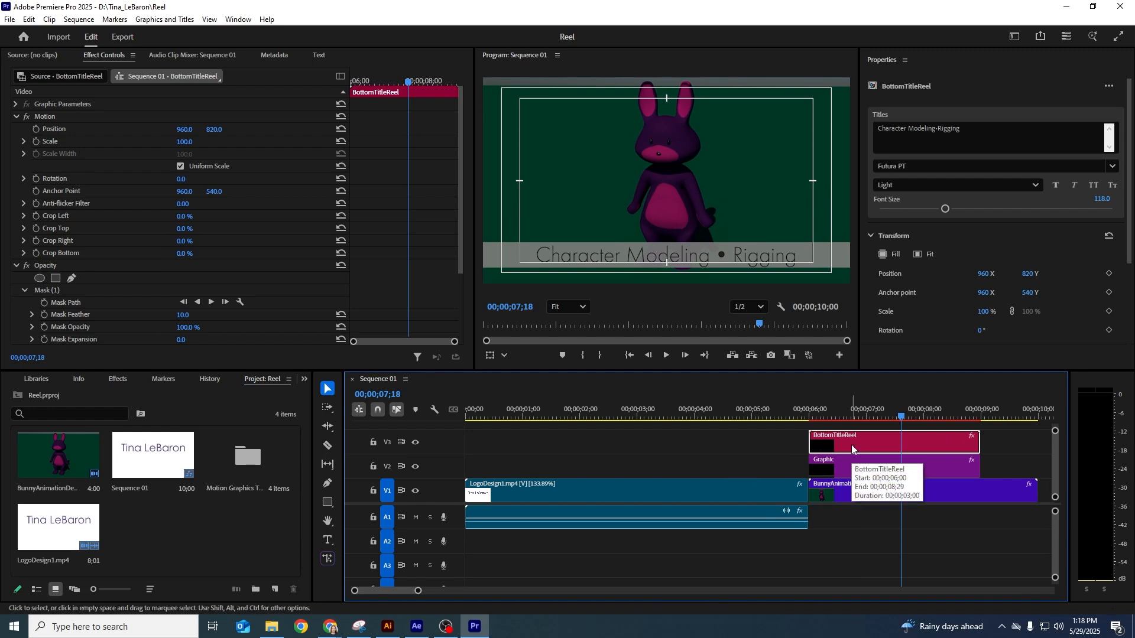
Step: Replace the BottomTitleReel clip's opacity mask with a new rectangular mask spanning the full frame width over the grey title band
left_click(58, 292)
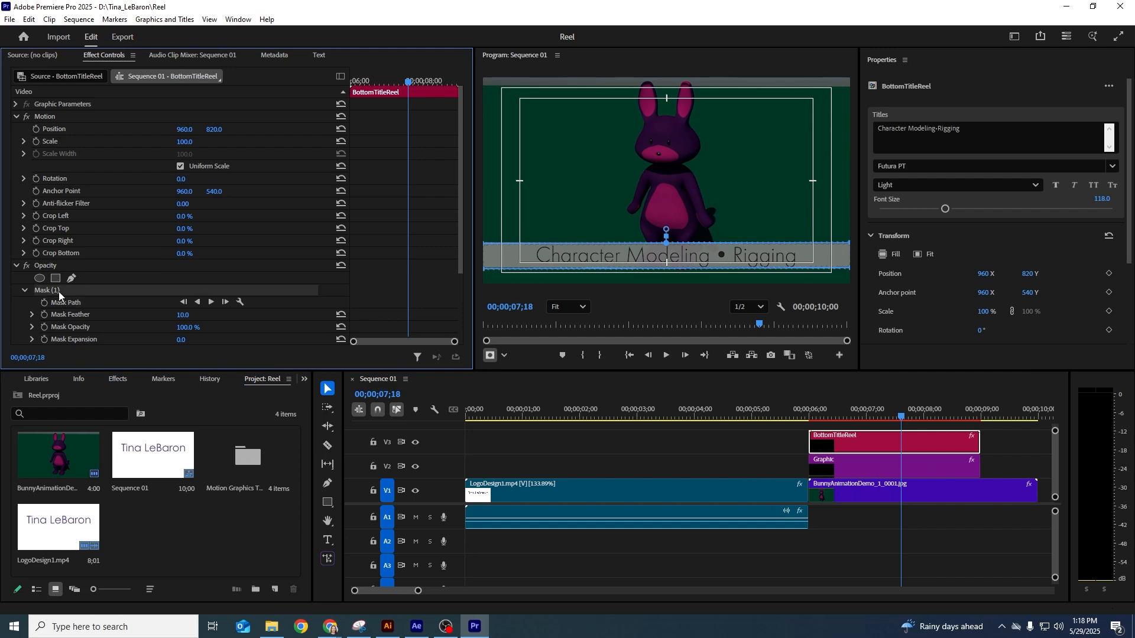
key("Delete")
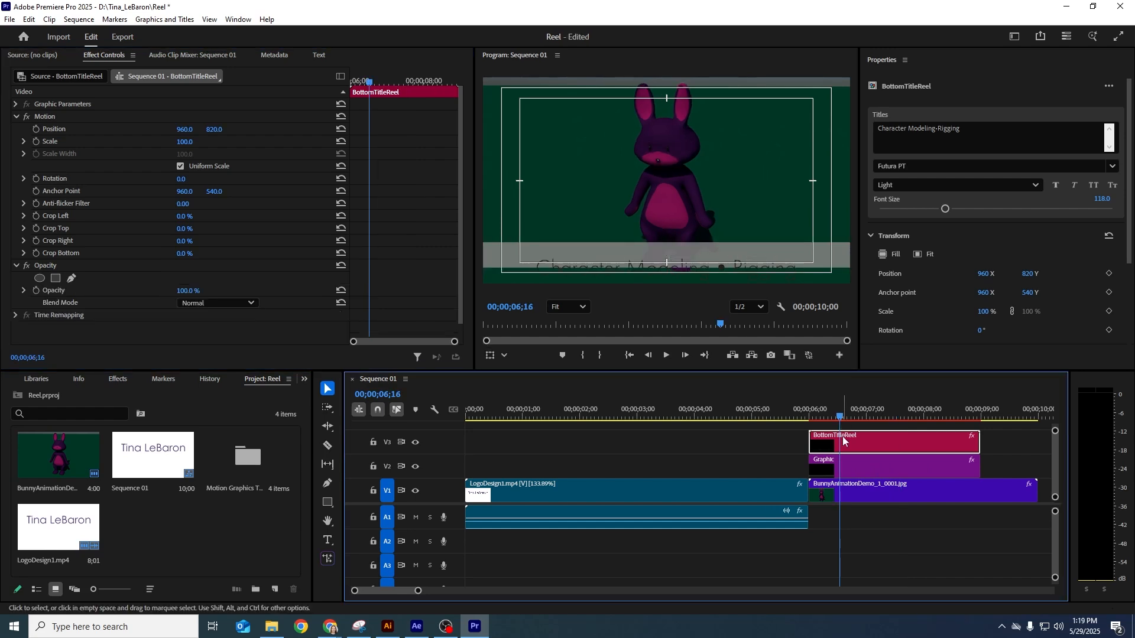
left_click(53, 279)
left_click_drag(620, 260, 485, 266)
left_click_drag(712, 208, 855, 242)
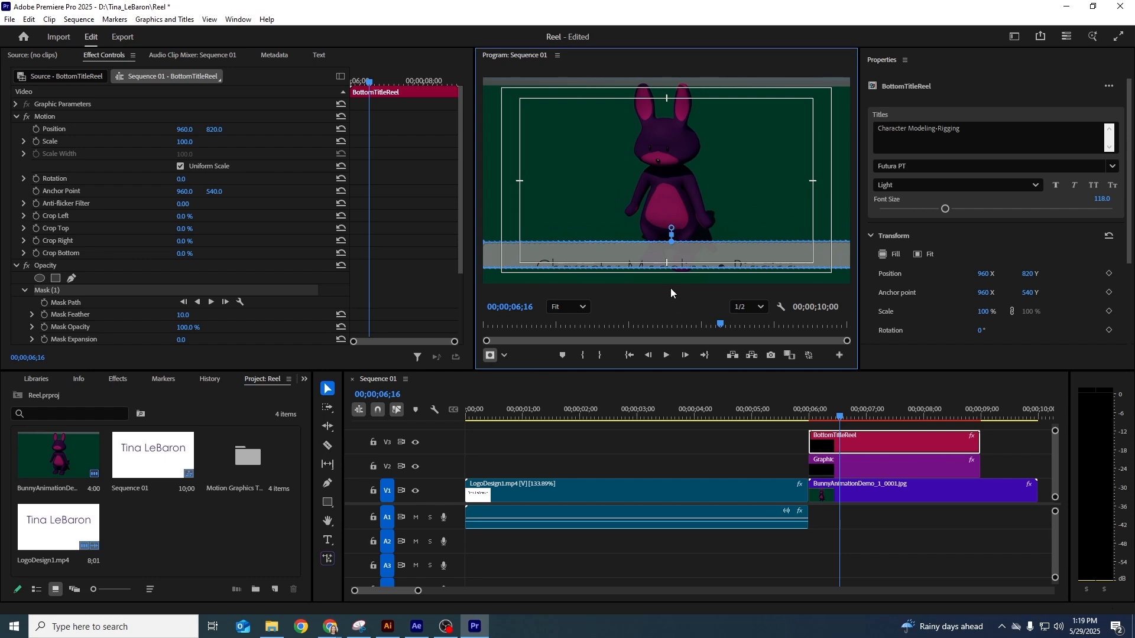
left_click_drag(857, 411, 901, 403)
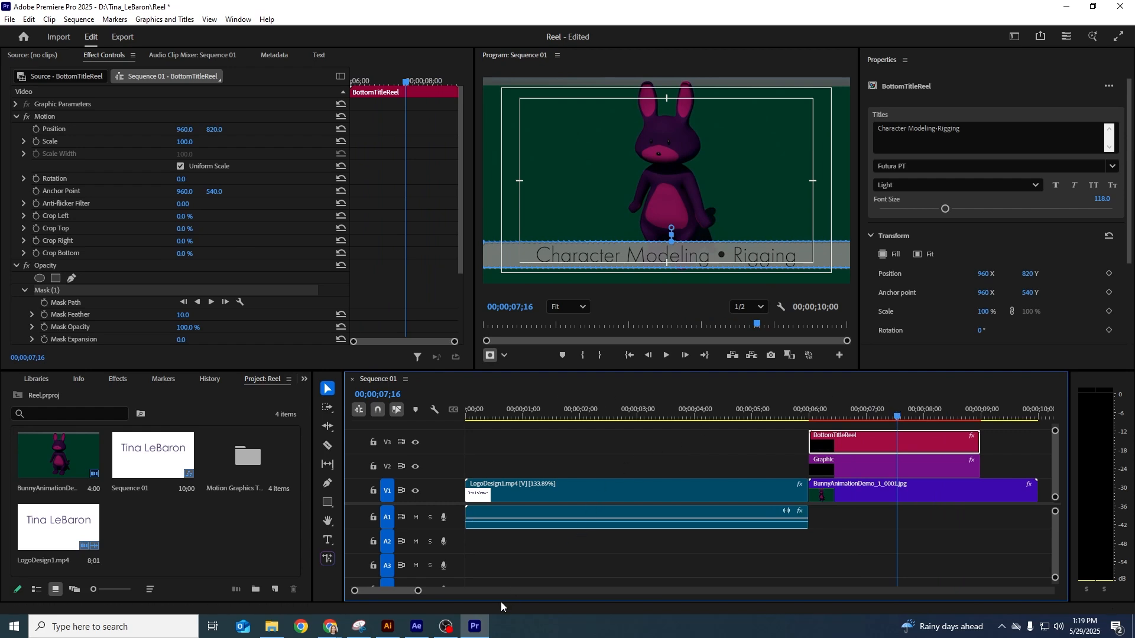
Step: Switch to After Effects and preview the LogoDesign1 composition from the start to examine how the subtitle lines scroll
left_click(416, 626)
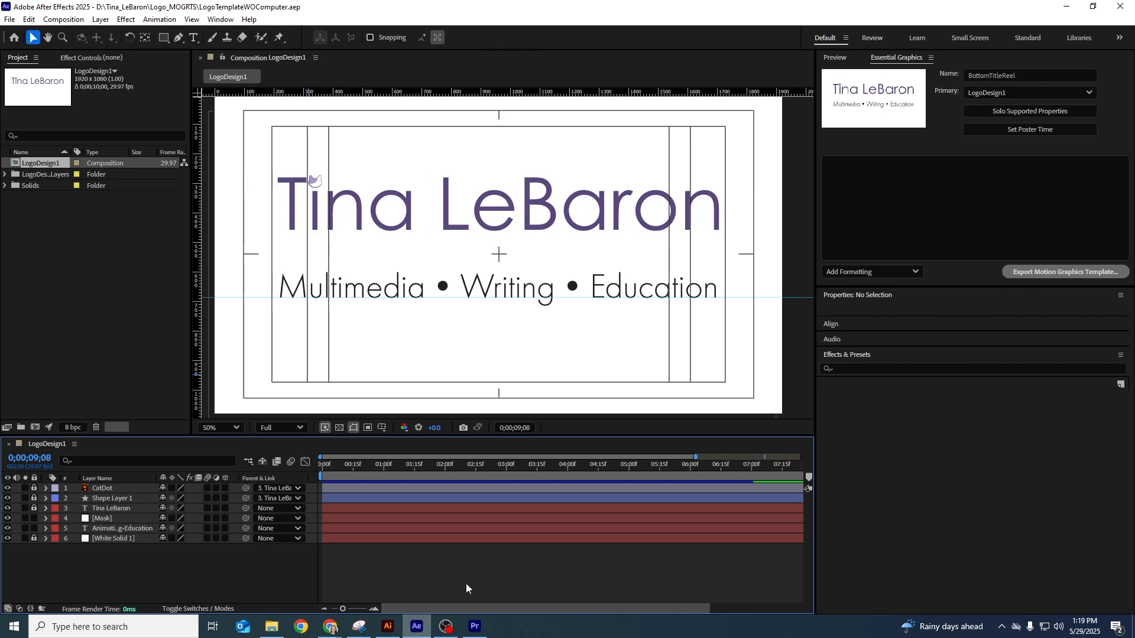
key("Home")
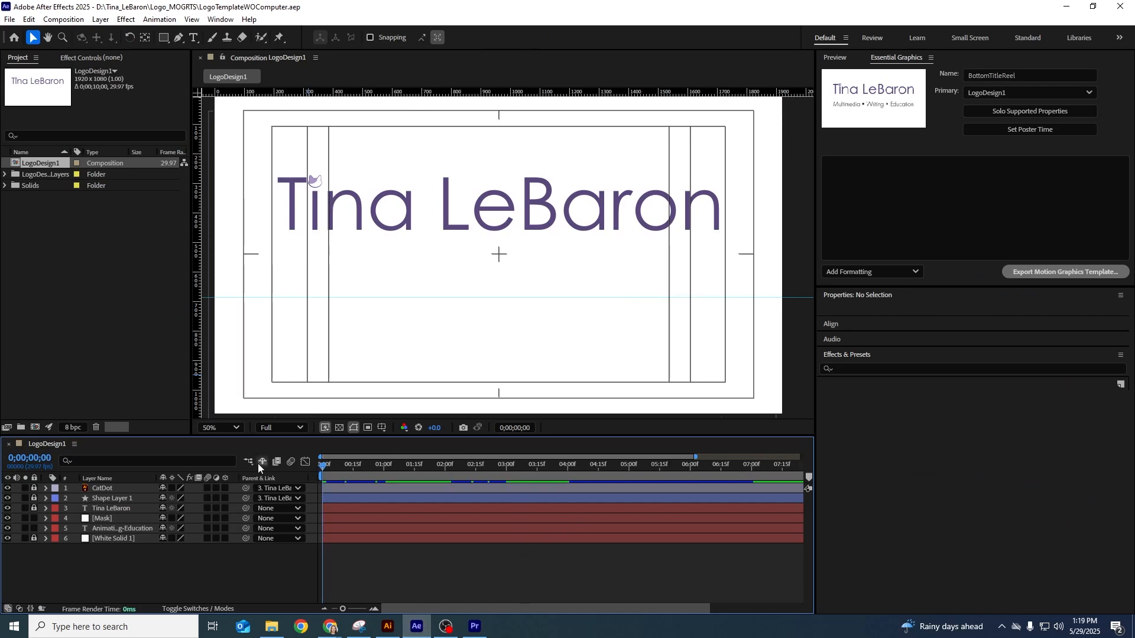
key("space")
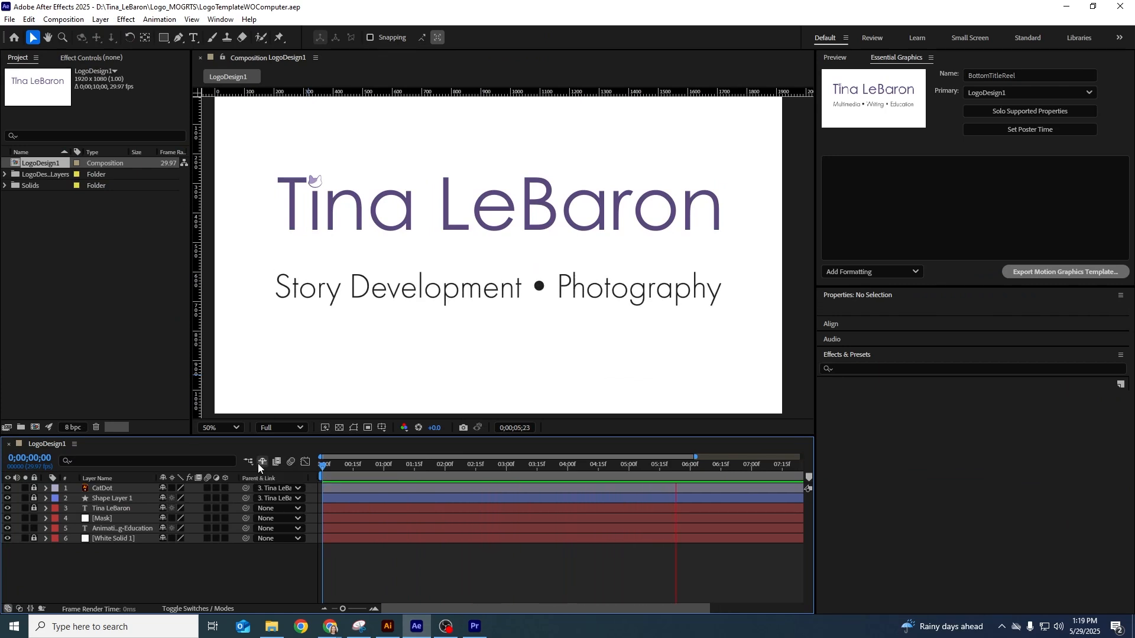
key("space")
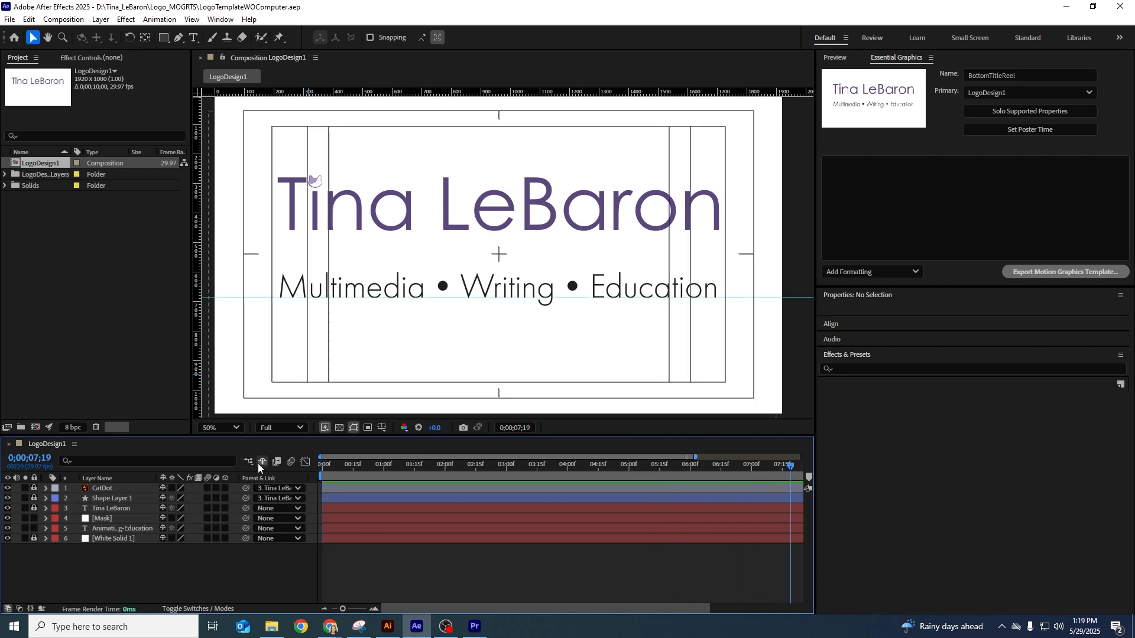
left_click_drag(454, 476, 593, 471)
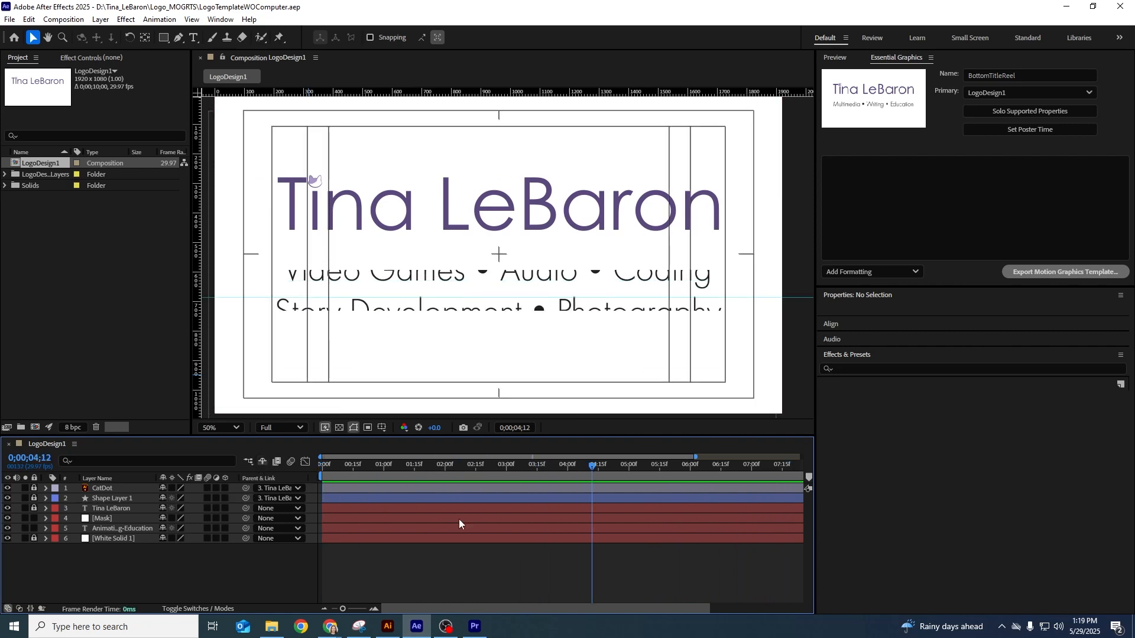
left_click_drag(591, 470, 248, 433)
Step: Save the project under the name MOGRTPrep in the Logo_MOGRTS folder, overwriting the existing file
left_click(9, 19)
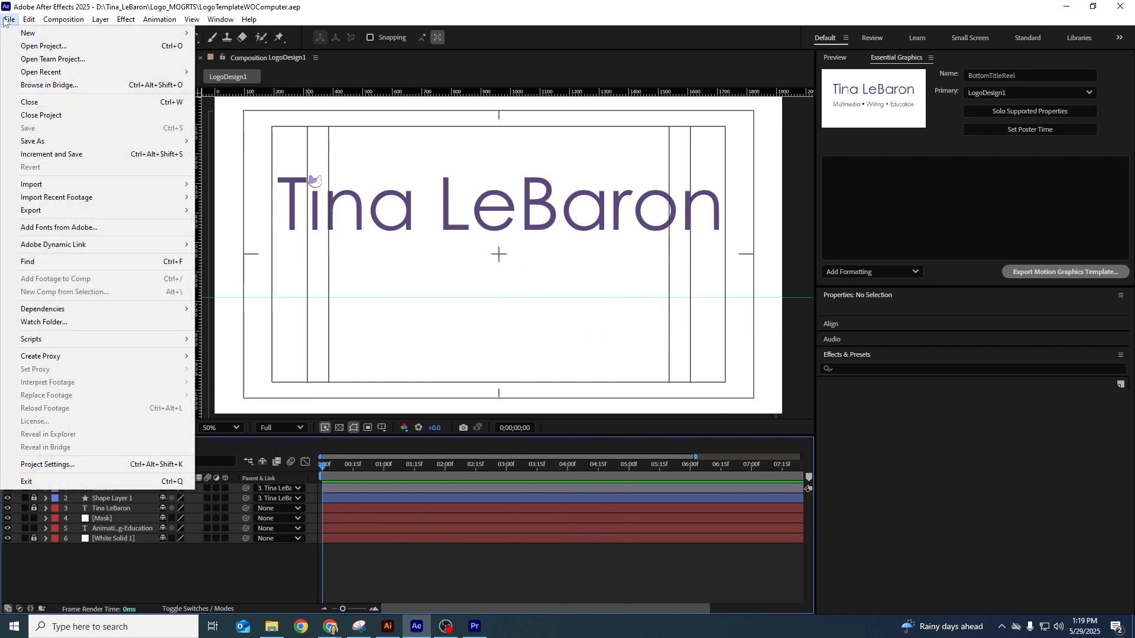
mouse_move(36, 142)
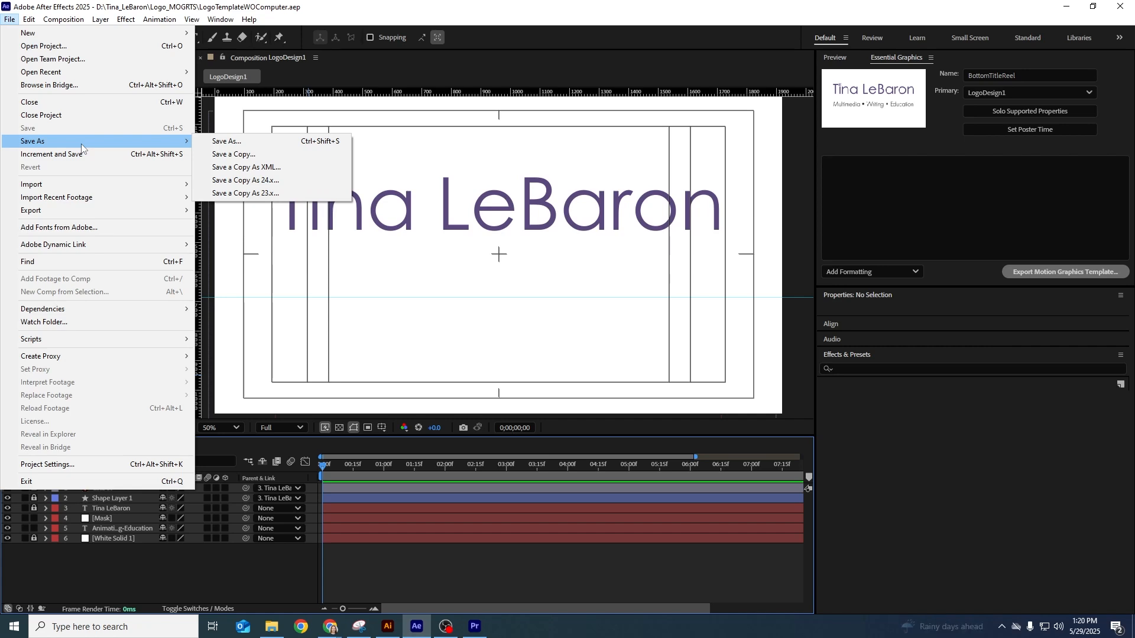
left_click(217, 142)
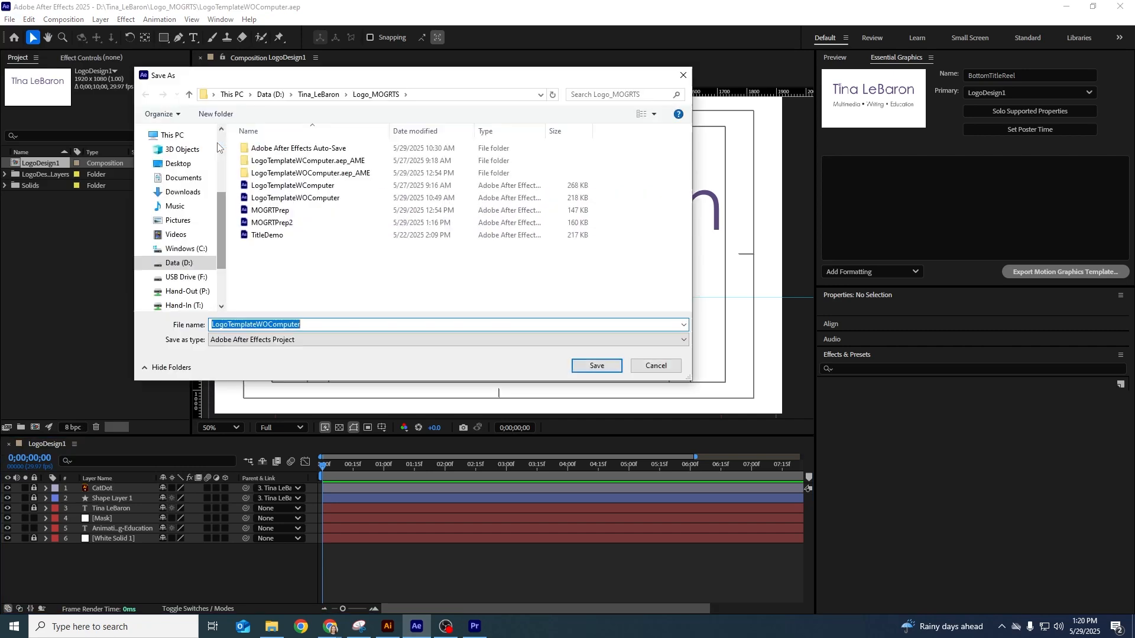
left_click(316, 212)
left_click(596, 366)
left_click(597, 314)
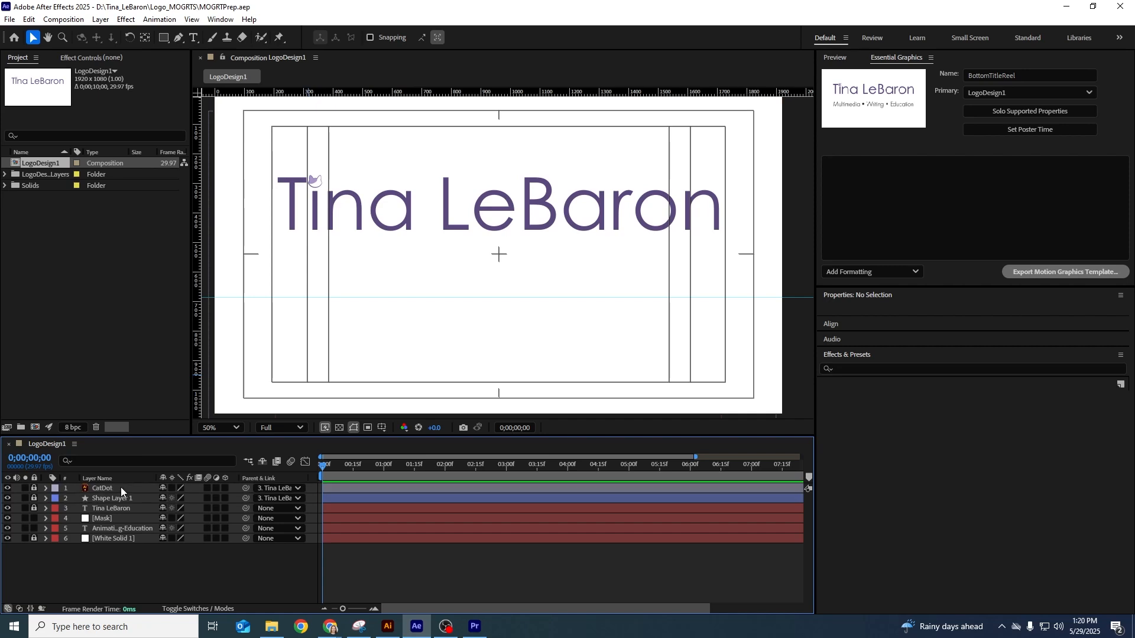
Step: Unlock the CatDot, Shape Layer 1, name text and White Solid 1 layers
left_click(34, 488)
left_click(34, 498)
left_click(33, 498)
left_click(34, 508)
left_click(34, 538)
Step: Delete the CatDot, Shape Layer 1, name text and White Solid 1 layers, keeping only the Mask and scrolling text layers
left_click(102, 488)
key("Delete")
left_click(102, 488)
left_click(103, 498, "shift")
key("Delete")
left_click(107, 508)
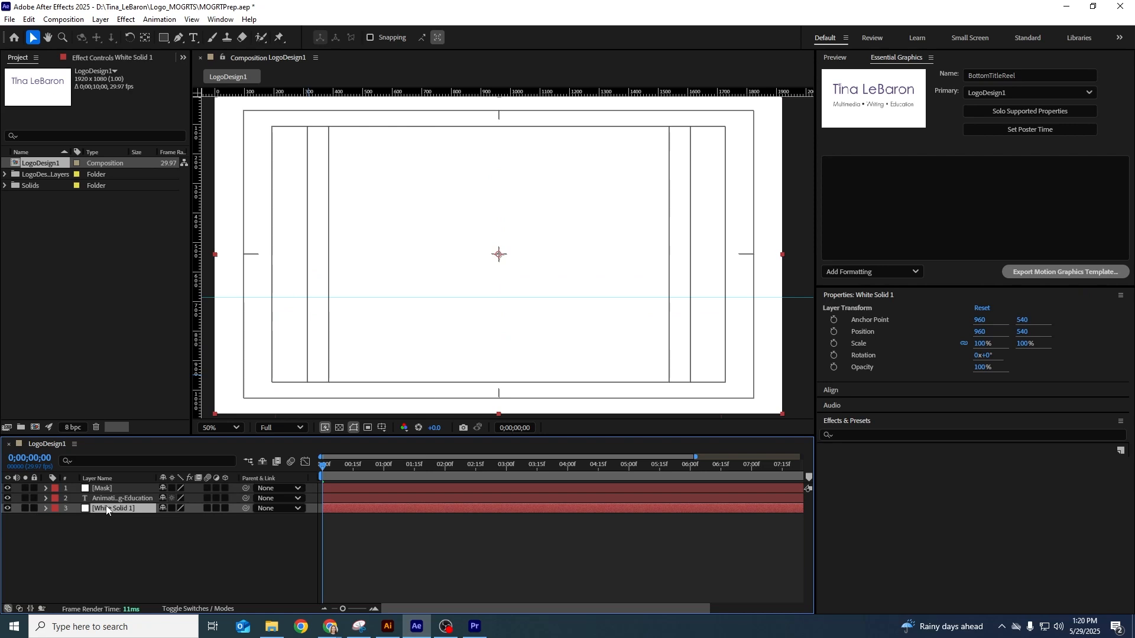
key("Delete")
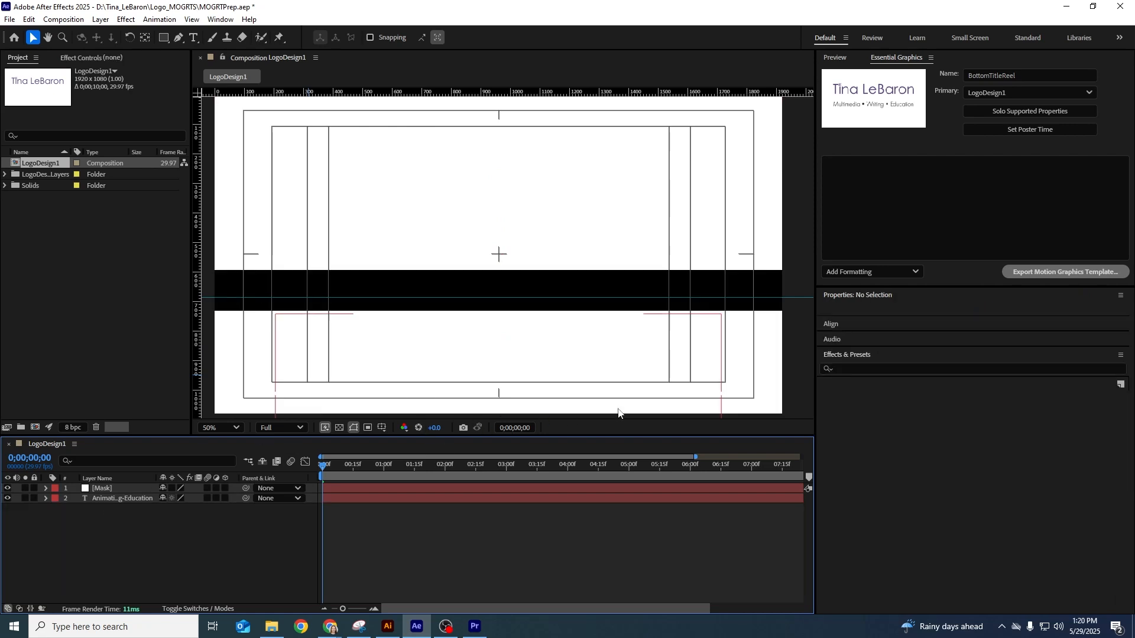
Step: Change the LogoDesign1 composition's background color to white (FFFFFF)
right_click(804, 316)
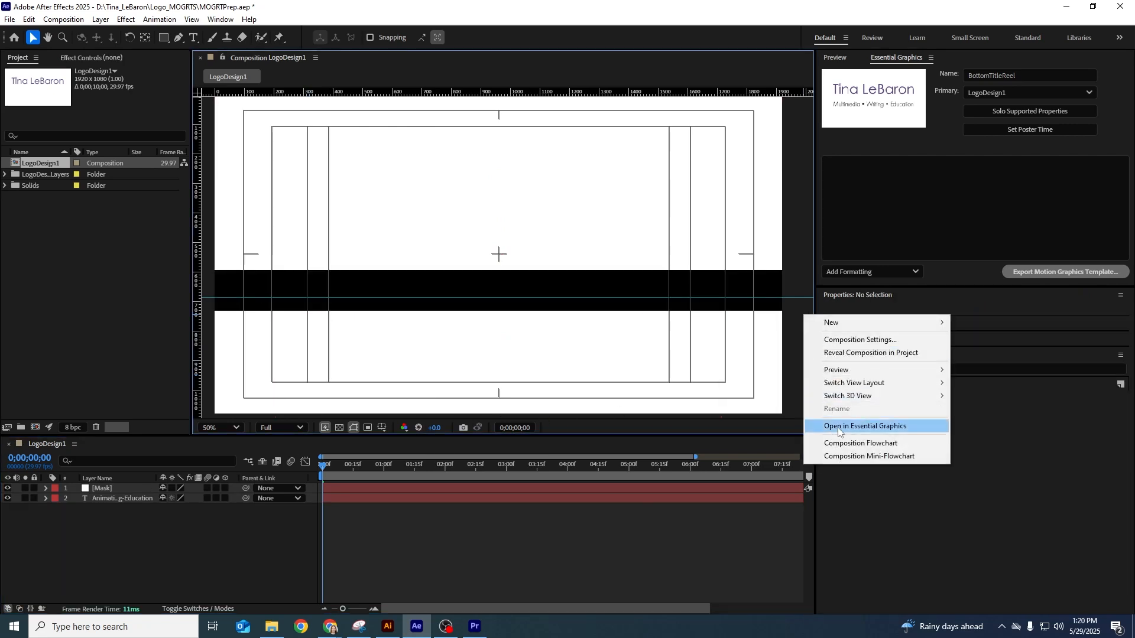
left_click(858, 339)
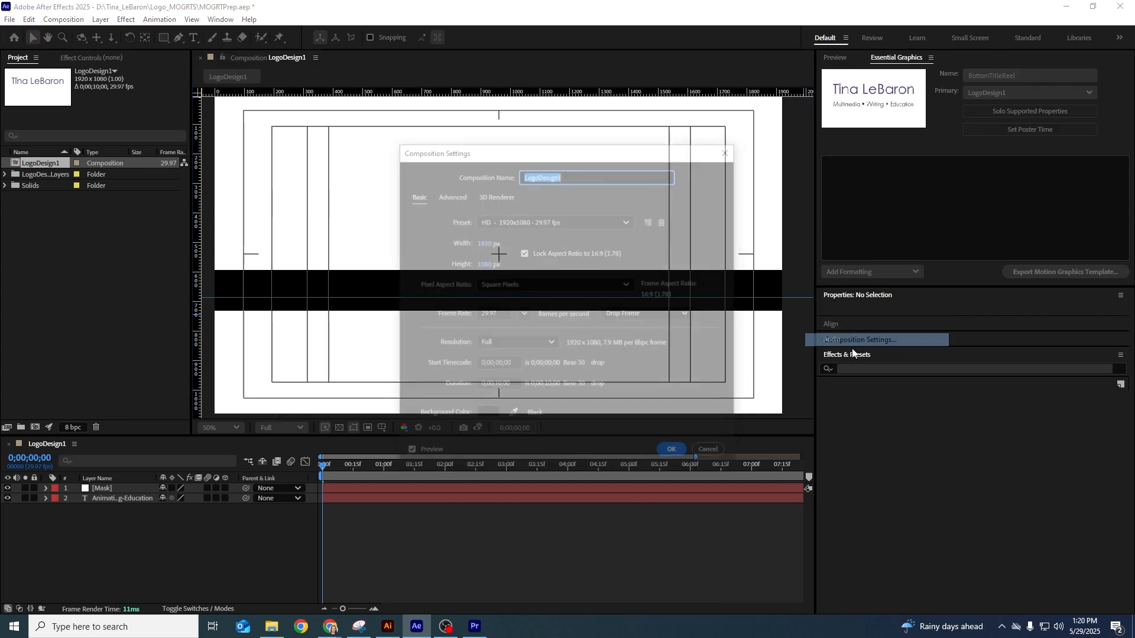
left_click(486, 416)
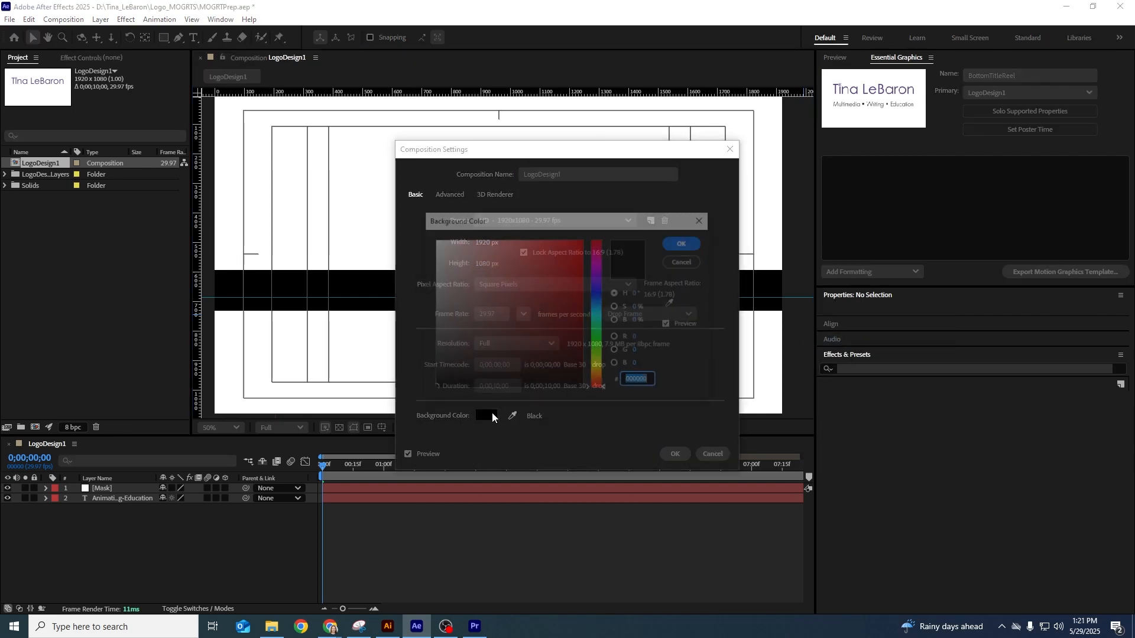
left_click_drag(511, 288, 432, 236)
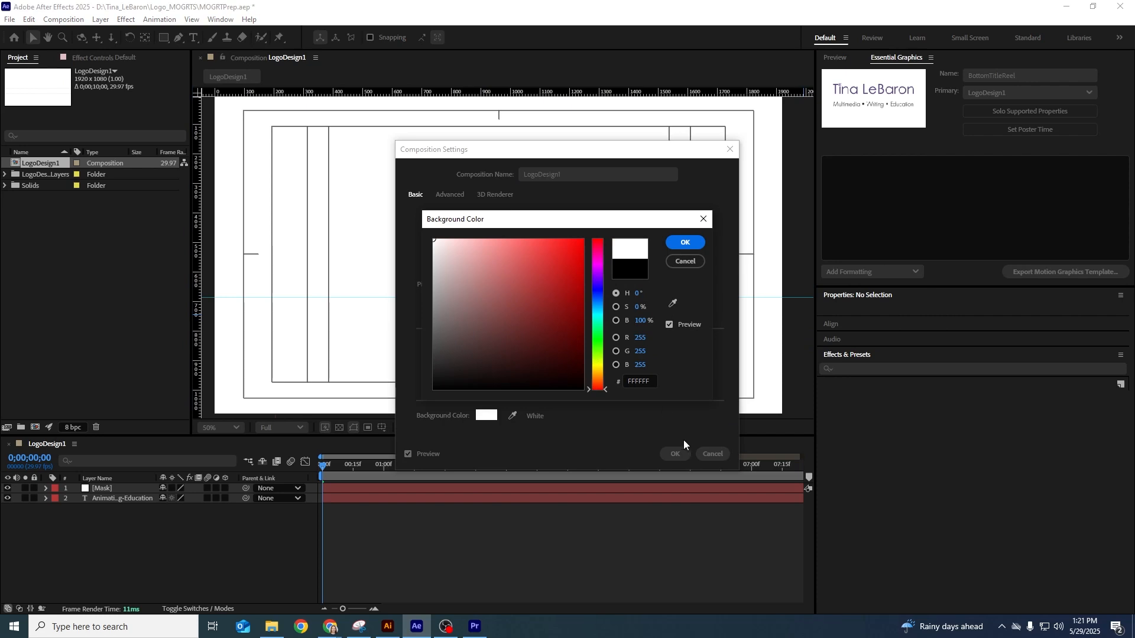
left_click(683, 246)
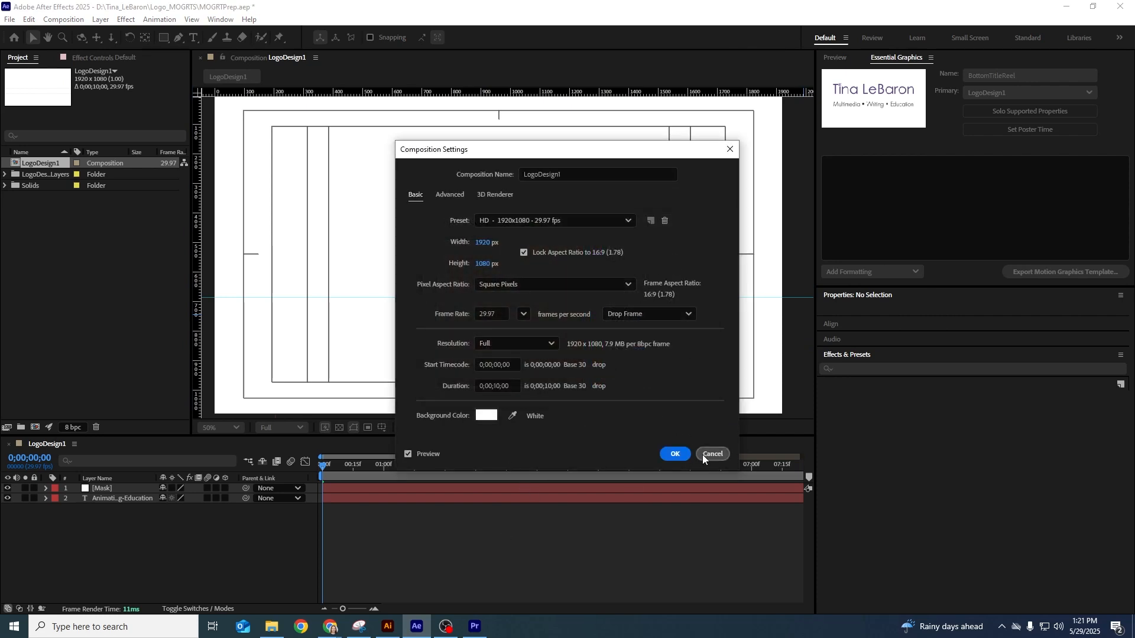
left_click(675, 453)
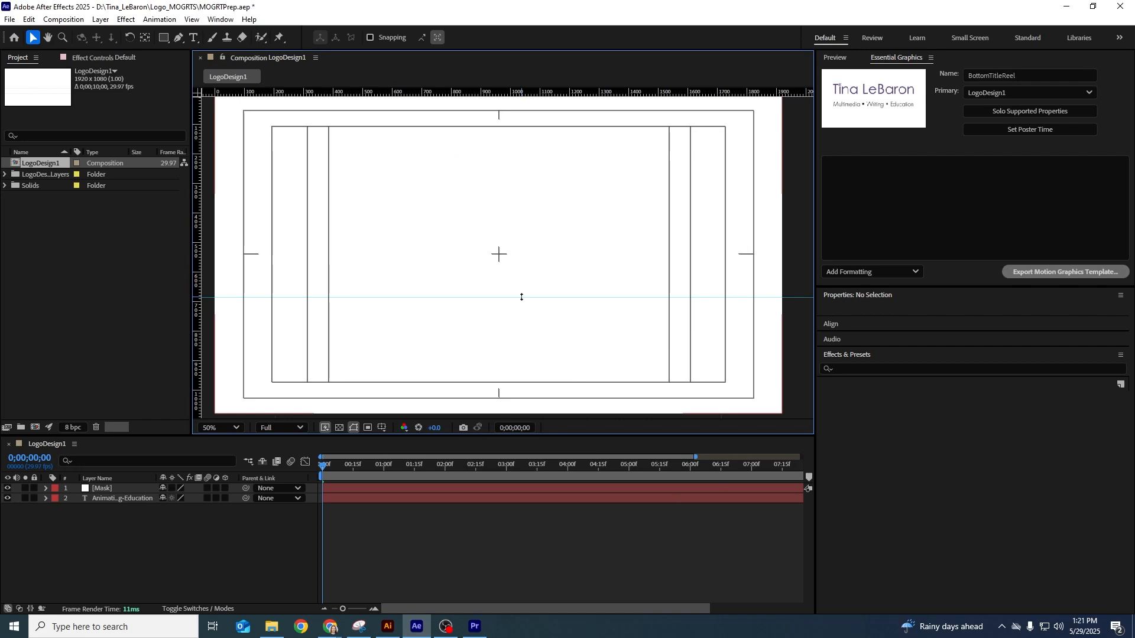
Step: Move to 0;00;01;09 and select Mask 1 on the Mask layer to examine its outline around the text line
left_click_drag(360, 468, 402, 465)
left_click(46, 488)
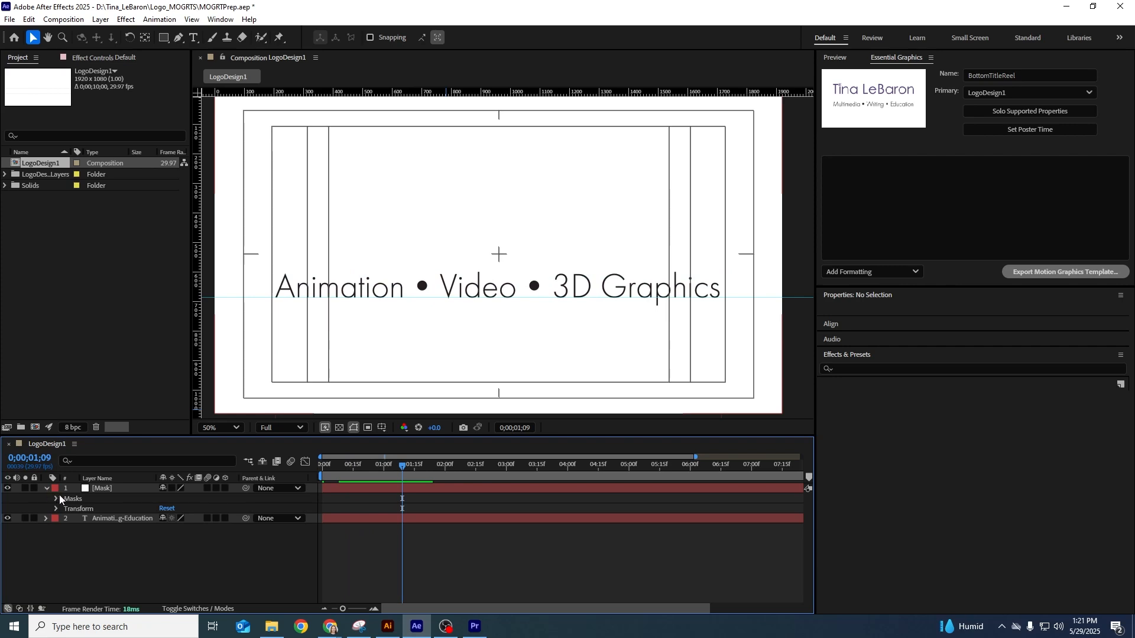
left_click(56, 499)
left_click(92, 508)
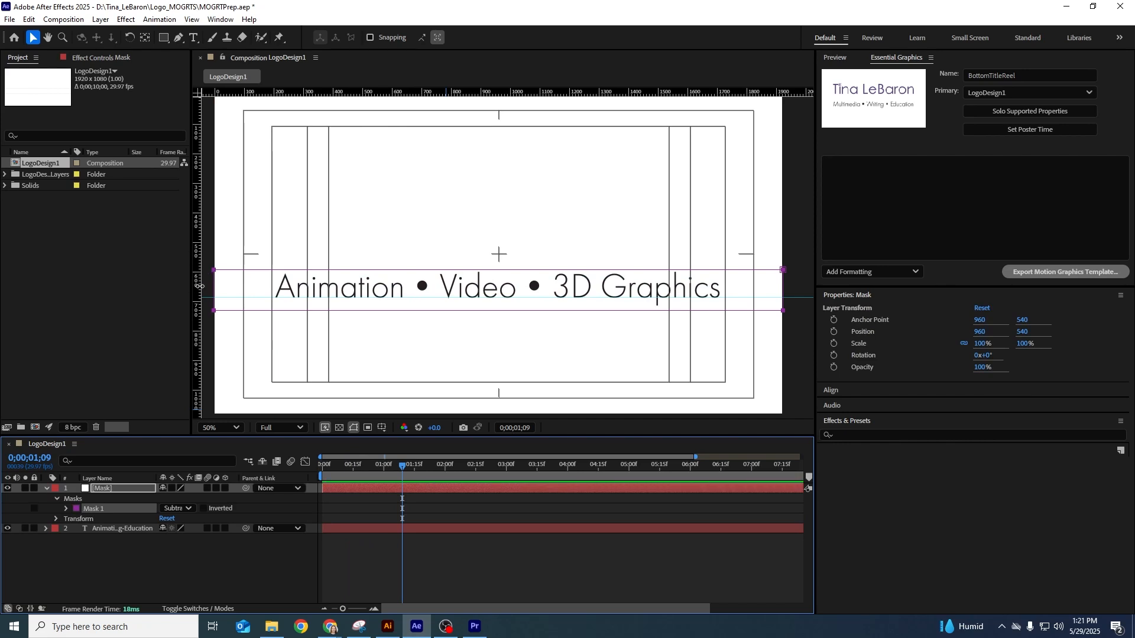
Step: Try a full-width rectangular mask drawn directly on the scrolling text layer, scrub through it, and undo it
left_click(297, 349)
key("q")
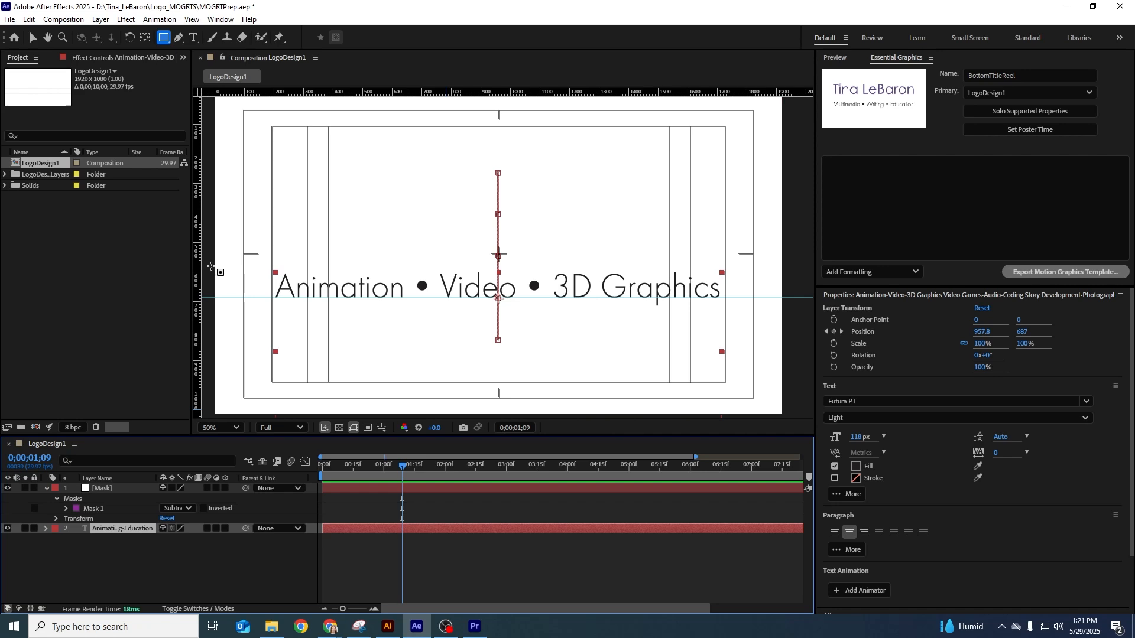
left_click_drag(213, 265, 781, 312)
left_click_drag(419, 477, 322, 469)
key("ctrl+z")
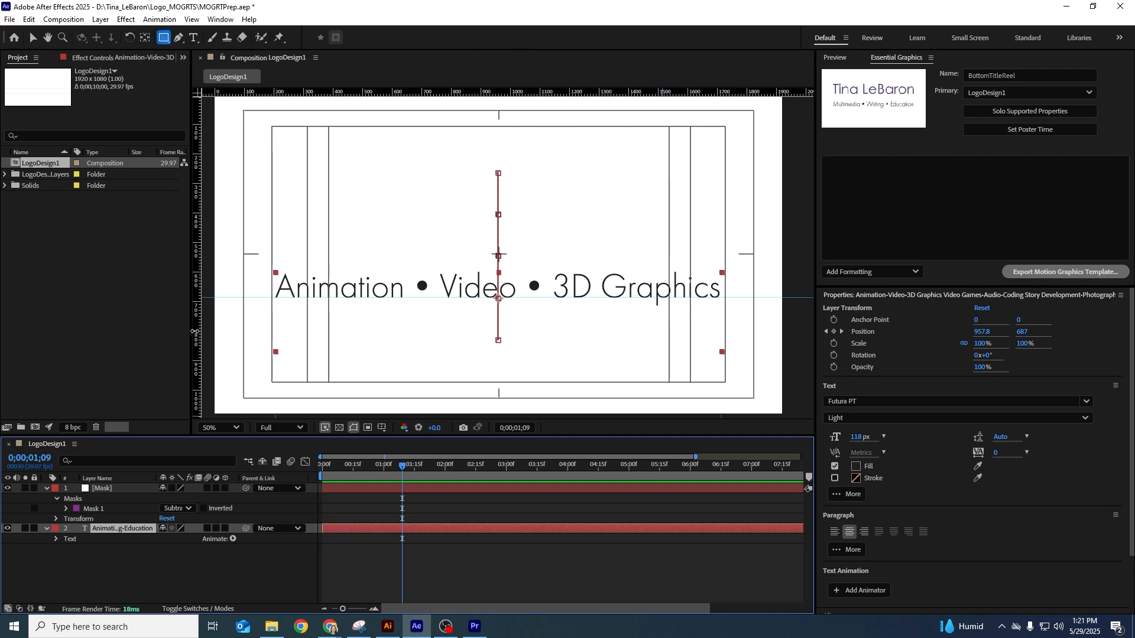
Step: With no layer selected, draw a white full-width rectangle shape about 1920 by 138 px over the Animation, Video, 3D Graphics line
left_click(56, 405)
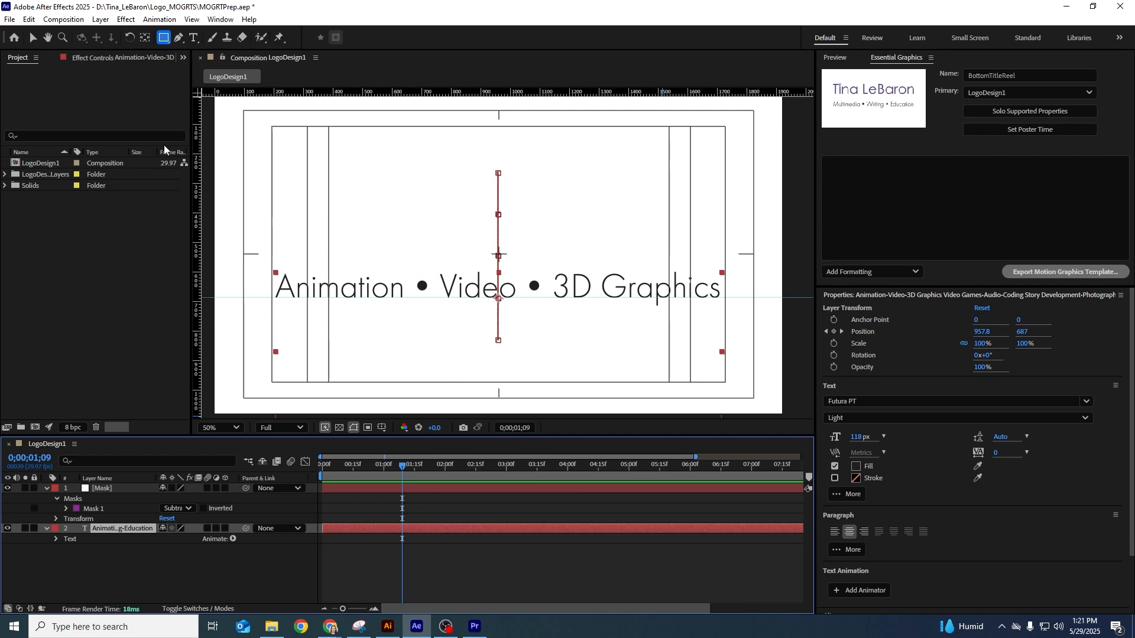
left_click(34, 40)
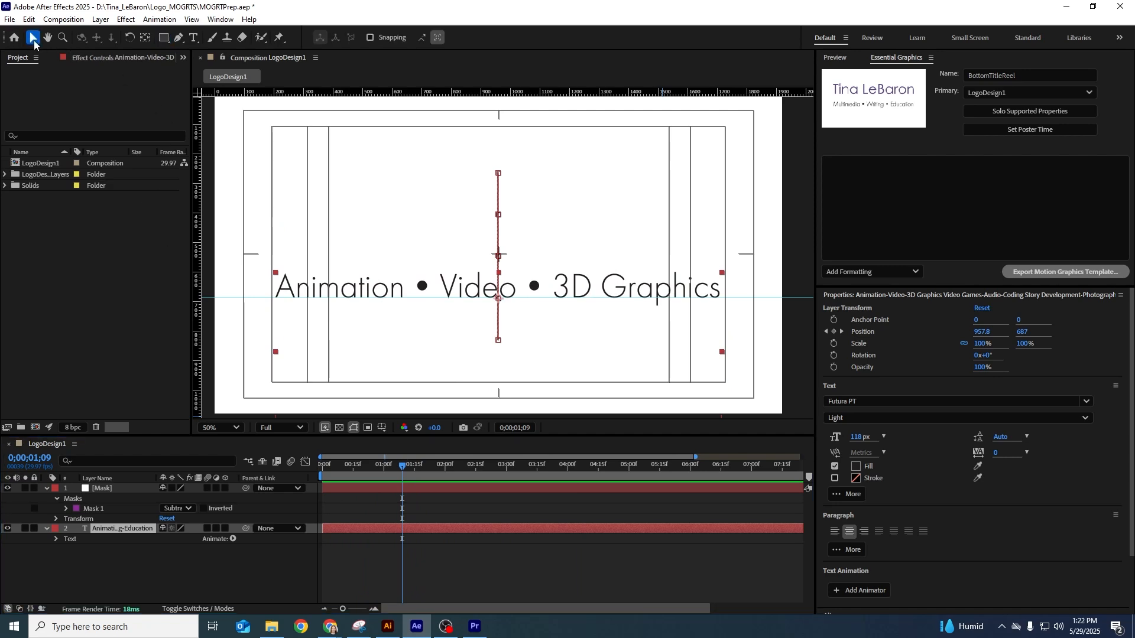
left_click(164, 572)
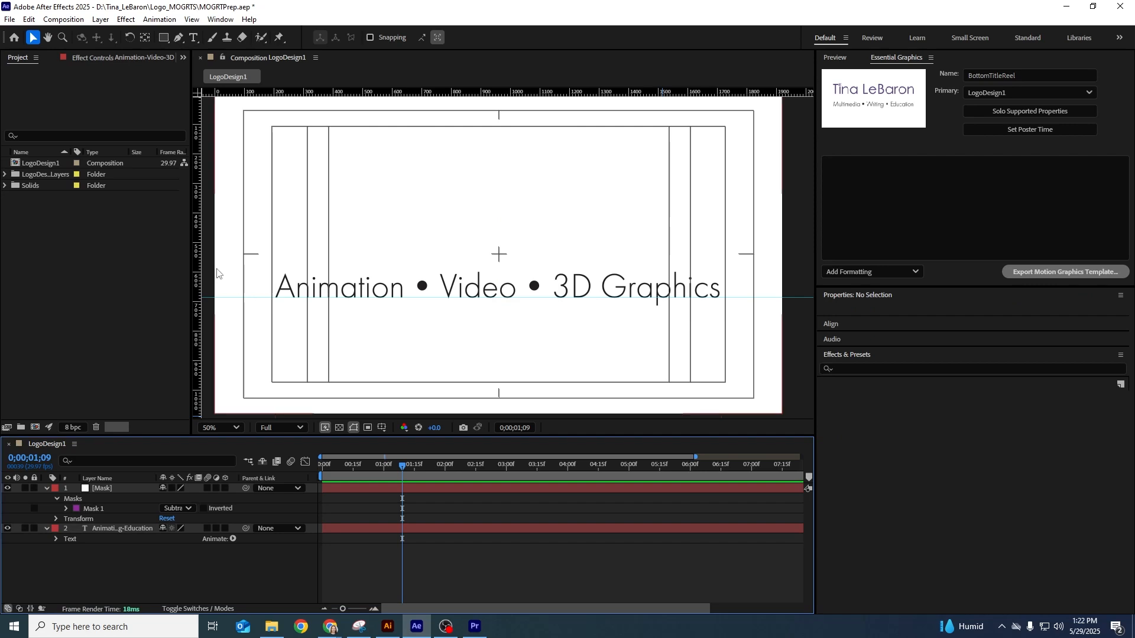
left_click(164, 38)
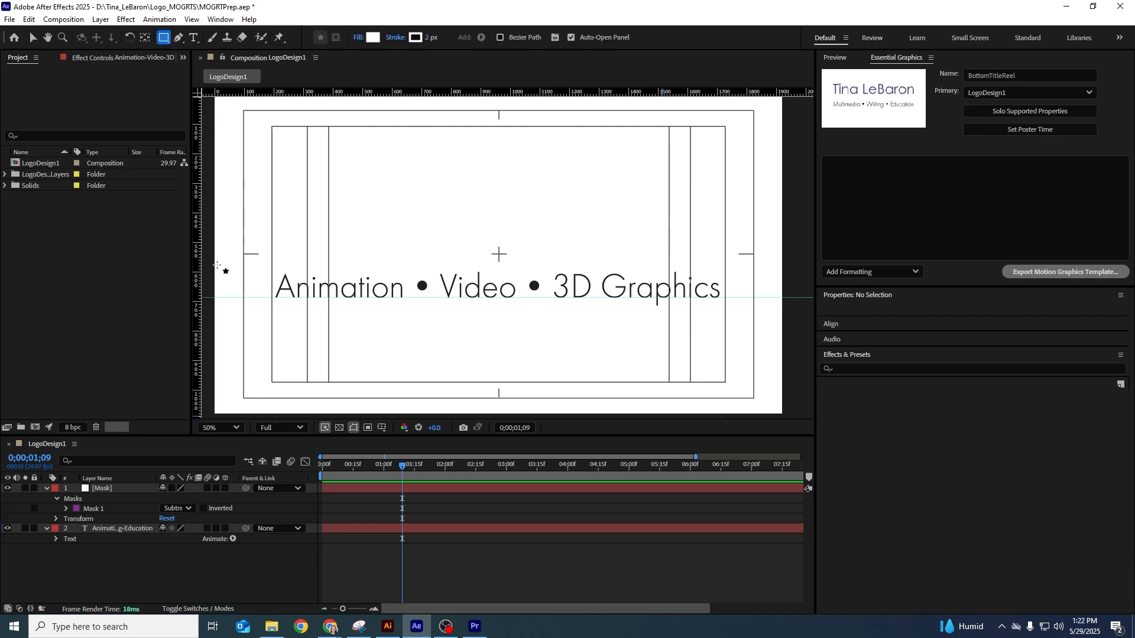
mouse_move(217, 267)
left_mouse_down()
mouse_move(370, 304)
mouse_move(783, 306)
left_mouse_up()
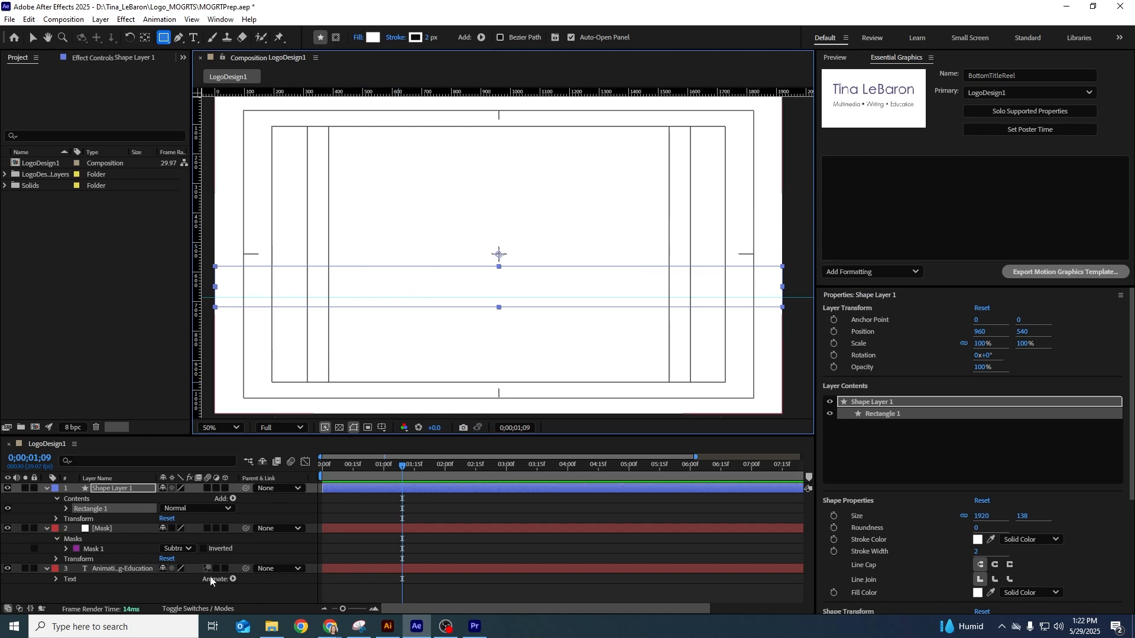
Step: Show the layers' track matte options and delete the Mask solid layer
left_click(203, 609)
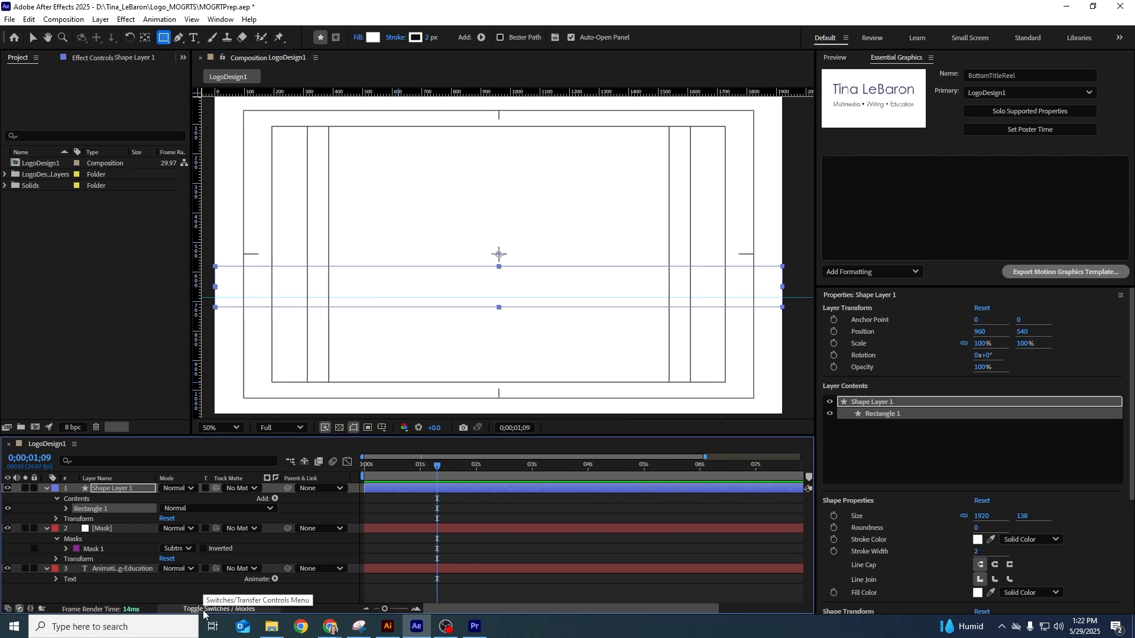
left_click(236, 592)
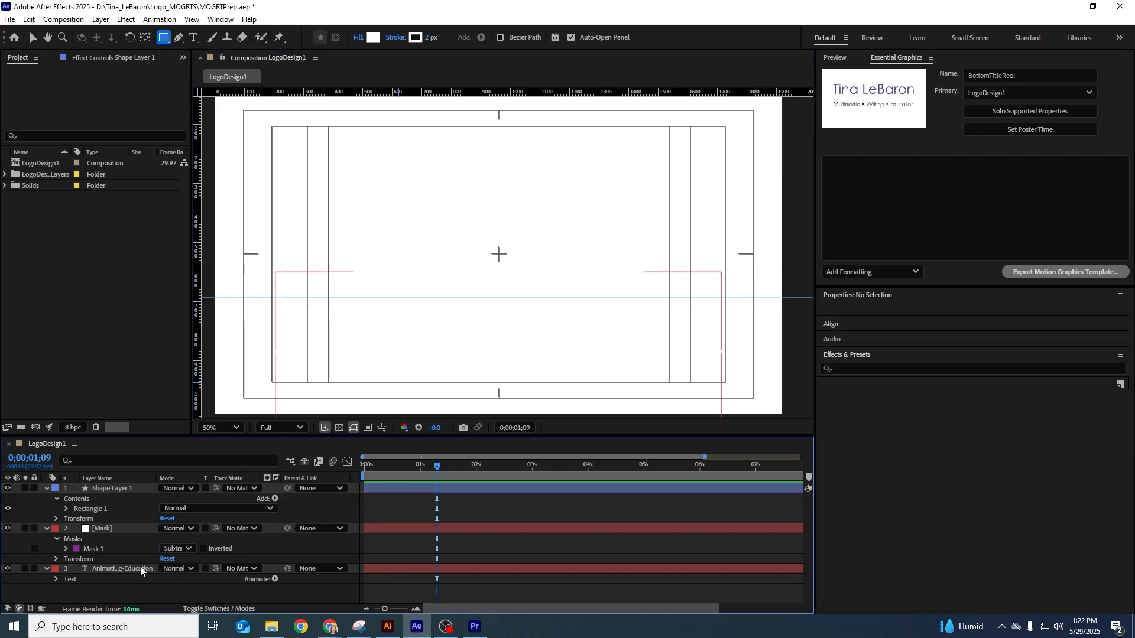
left_click(94, 530)
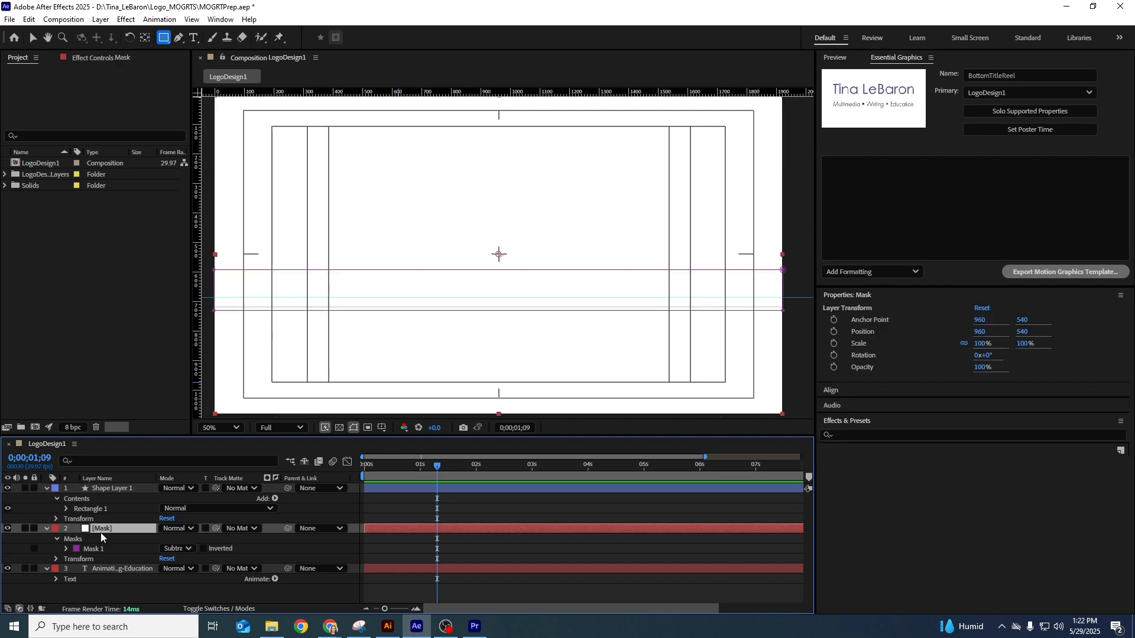
key("Delete")
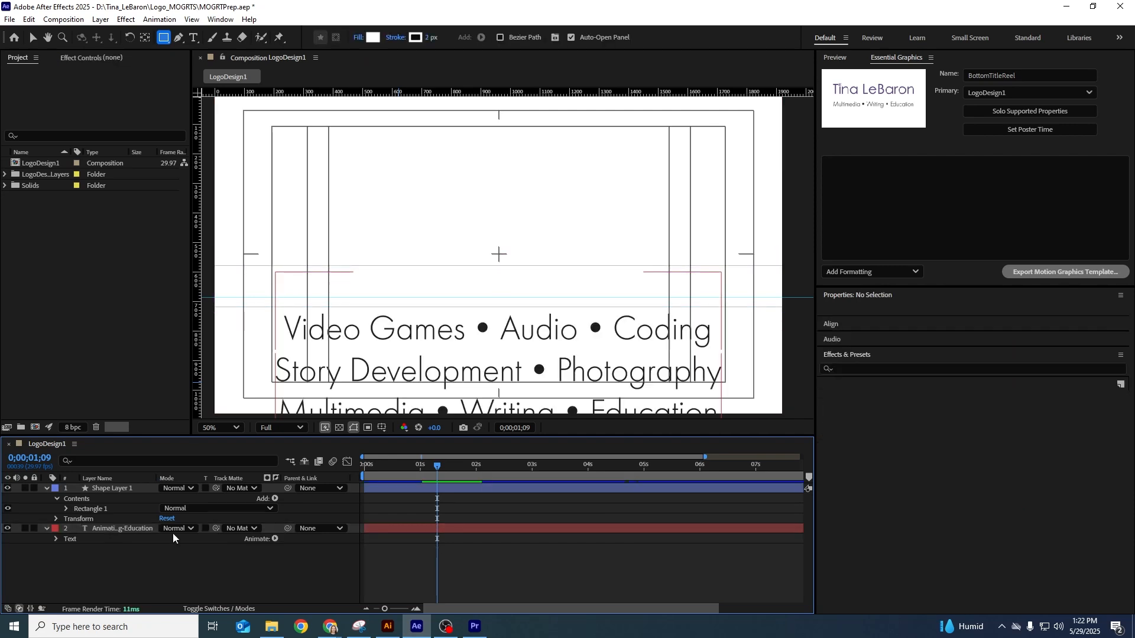
Step: Set Shape Layer 1 as the track matte of the scrolling text layer and scrub to 0;00;01;19
left_click(253, 529)
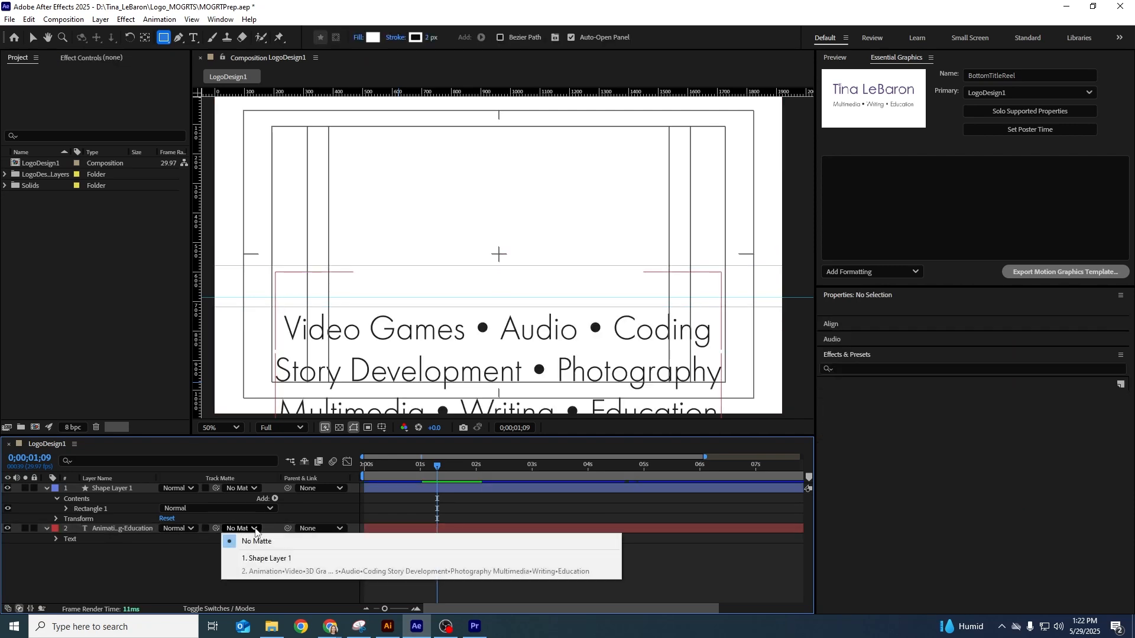
left_click(262, 559)
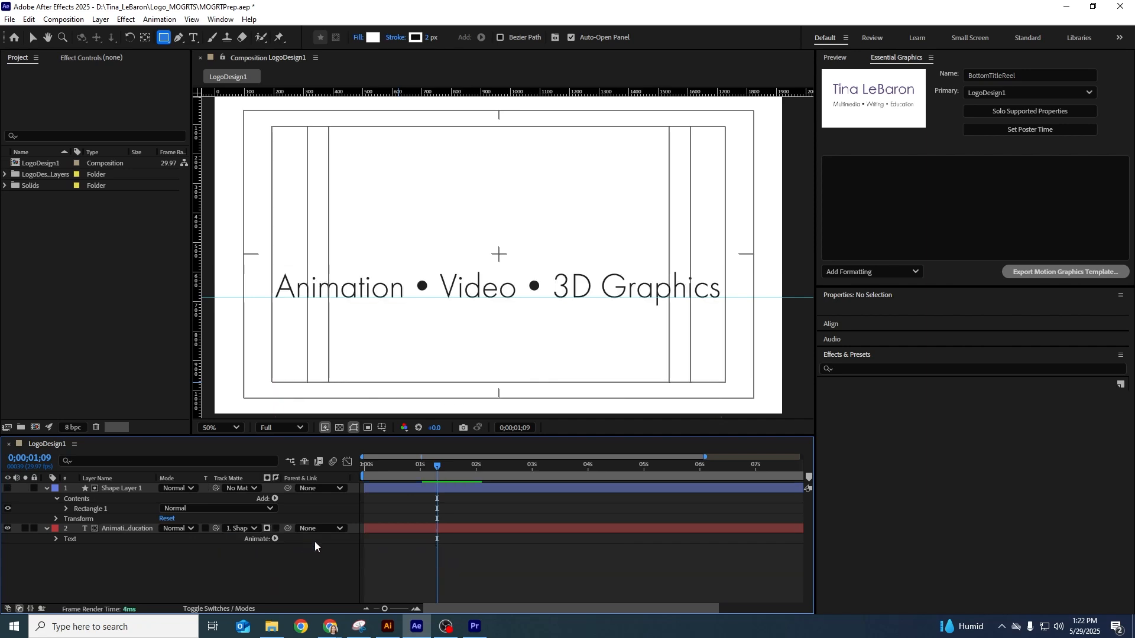
mouse_move(434, 469)
left_mouse_down()
mouse_move(361, 467)
mouse_move(806, 467)
mouse_move(362, 467)
mouse_move(544, 466)
mouse_move(438, 465)
mouse_move(507, 466)
mouse_move(455, 465)
left_mouse_up()
Step: Delete all text after the line Animation • Video • 3D Graphics and scrub back to 0;00;00;22
left_click(193, 38)
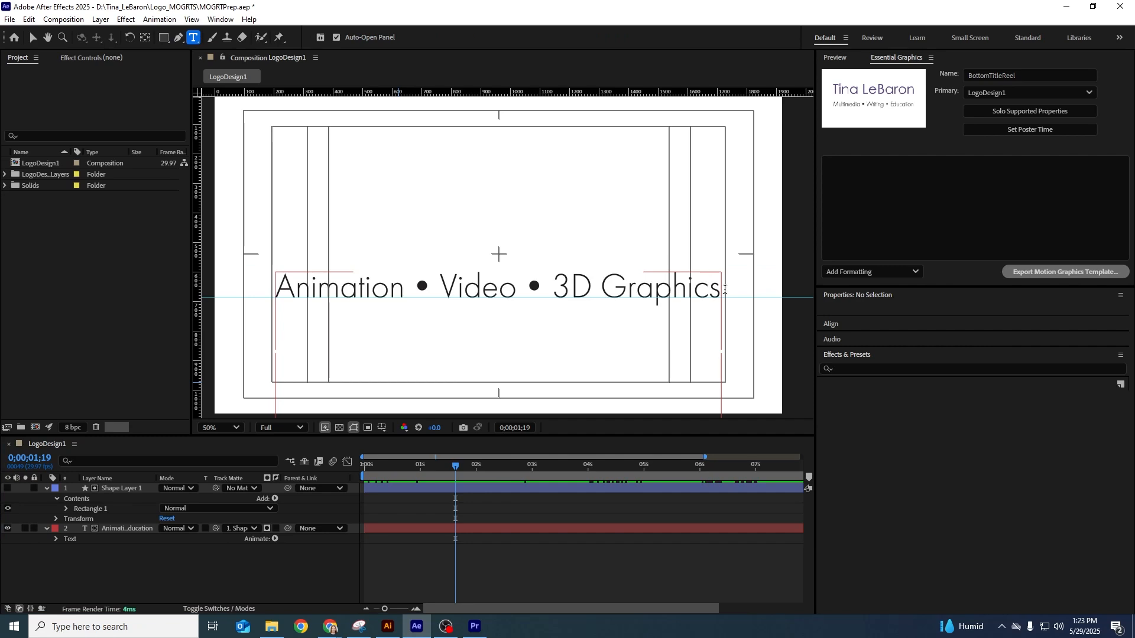
left_click_drag(719, 289, 739, 630)
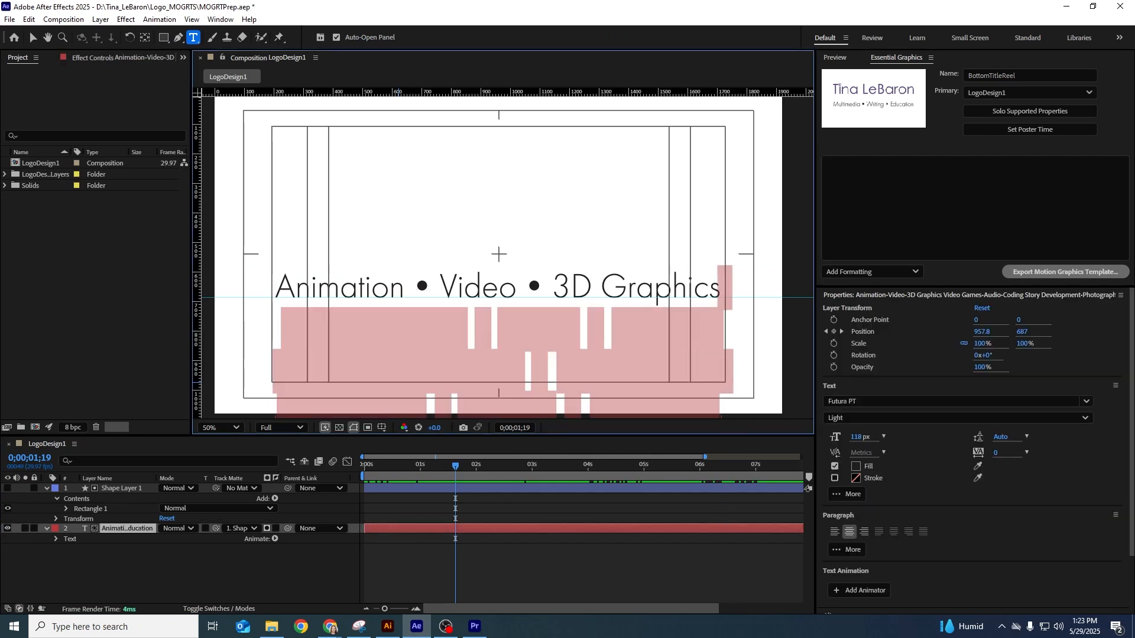
key("BackSpace")
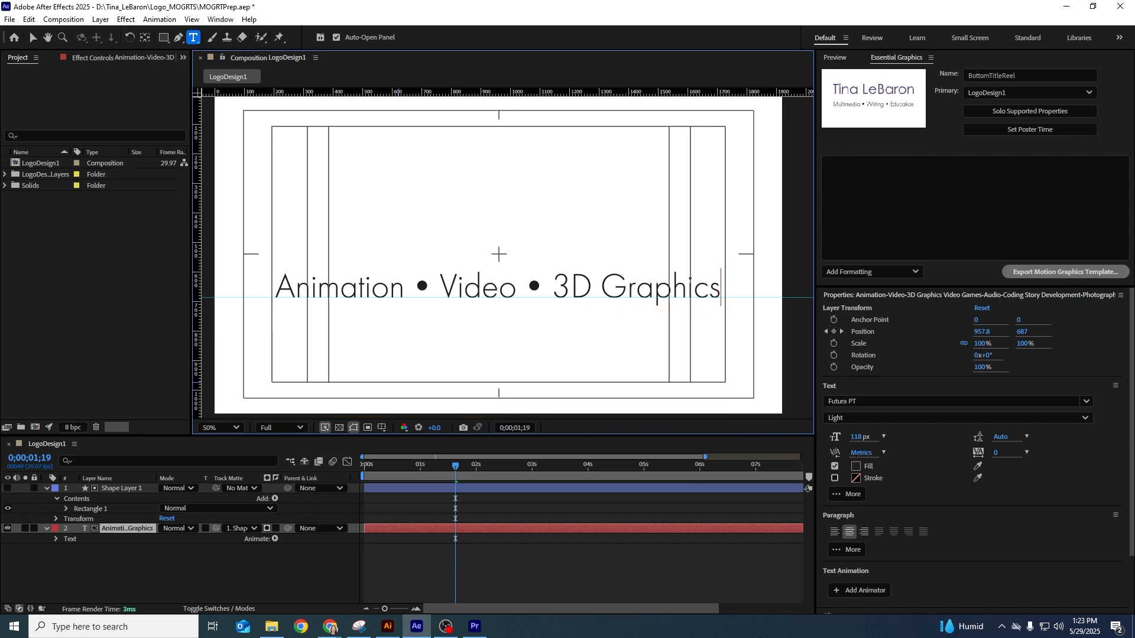
left_click_drag(455, 465, 406, 468)
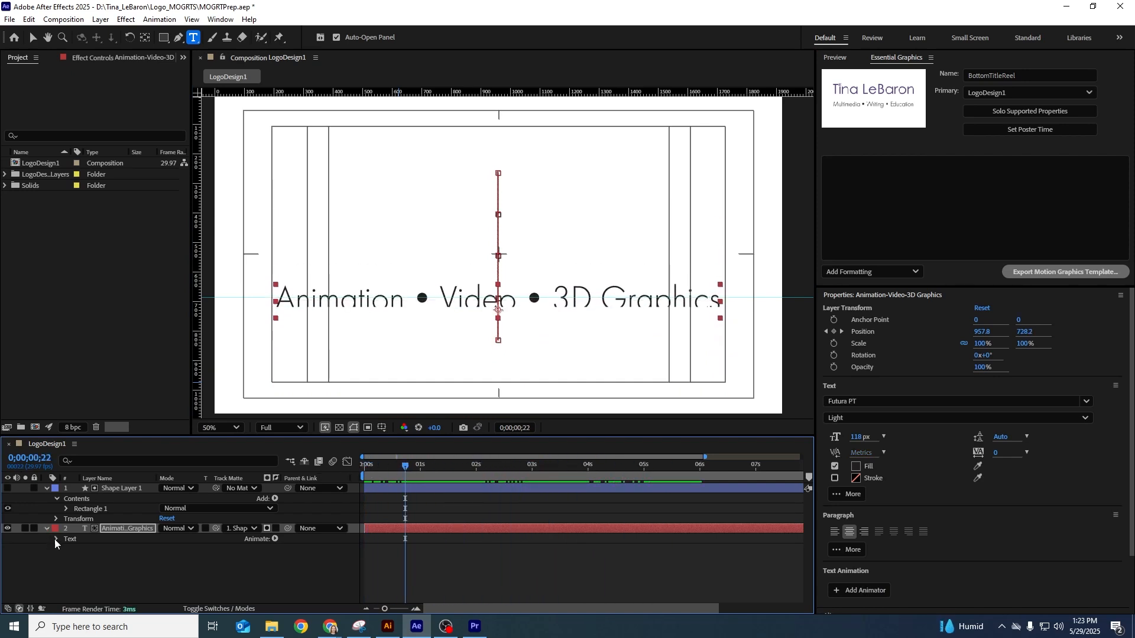
Step: Delete the text layer's last four Position keyframes, from about 4 to 7 seconds, and return to 0;00;00;00
left_click(55, 538)
left_click(47, 529)
left_click(47, 529)
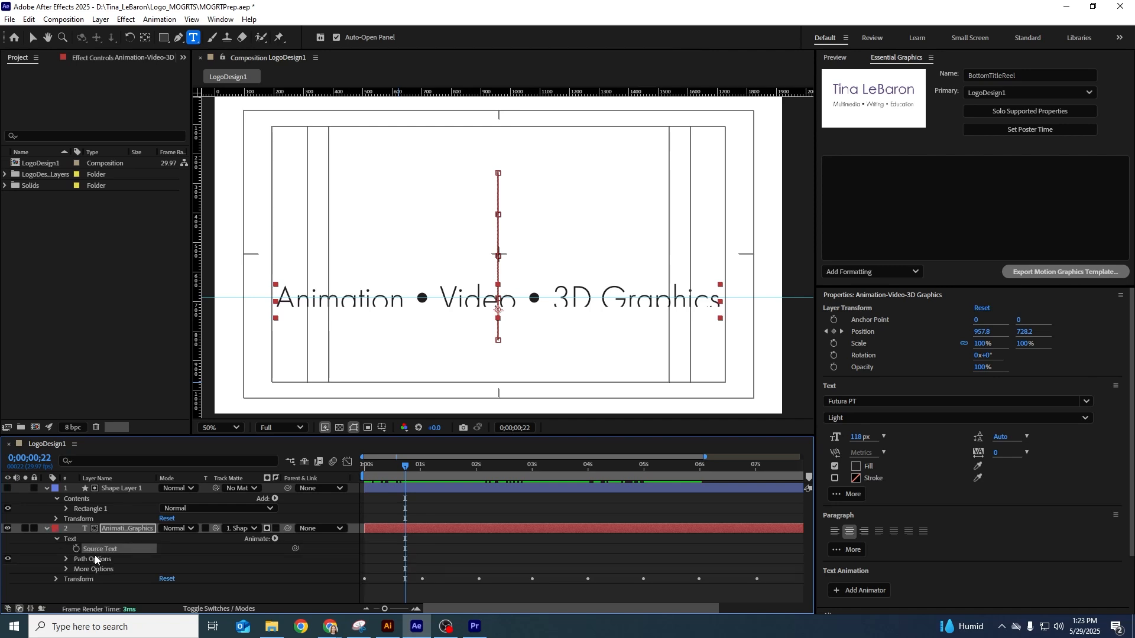
left_click(56, 579)
scroll(281, 590, "down", 2)
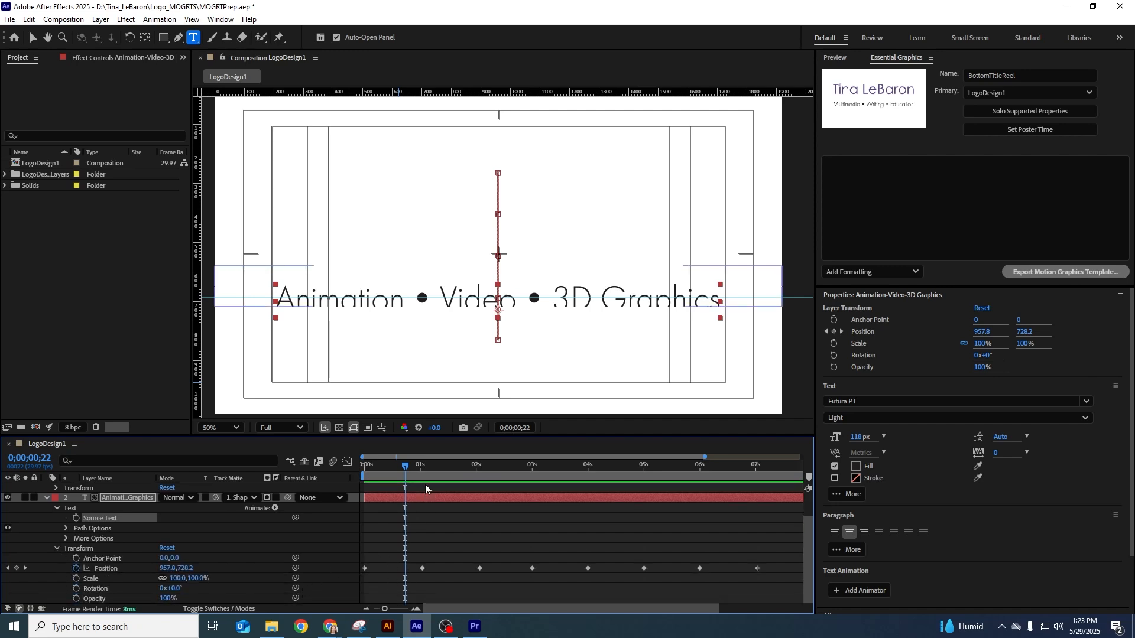
left_click_drag(404, 469, 550, 488)
left_click_drag(589, 569, 756, 569)
key("Delete")
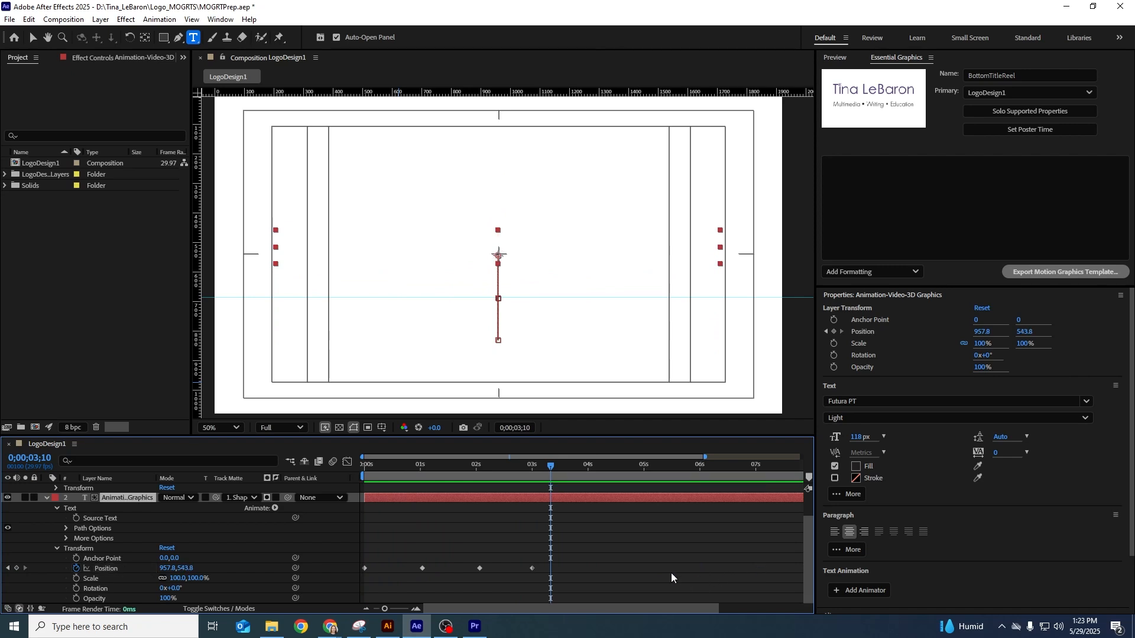
left_click_drag(552, 468, 355, 467)
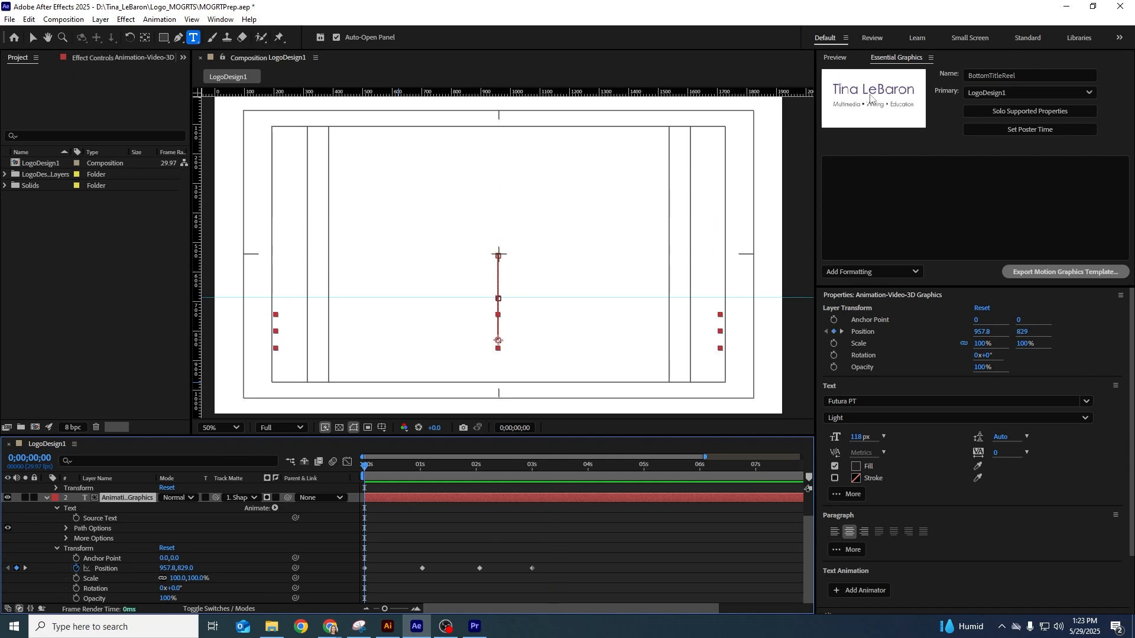
Step: Try docking the Essential Graphics panel between the Project and Composition panels, and close it
left_click(895, 58)
left_click_drag(895, 58, 198, 113)
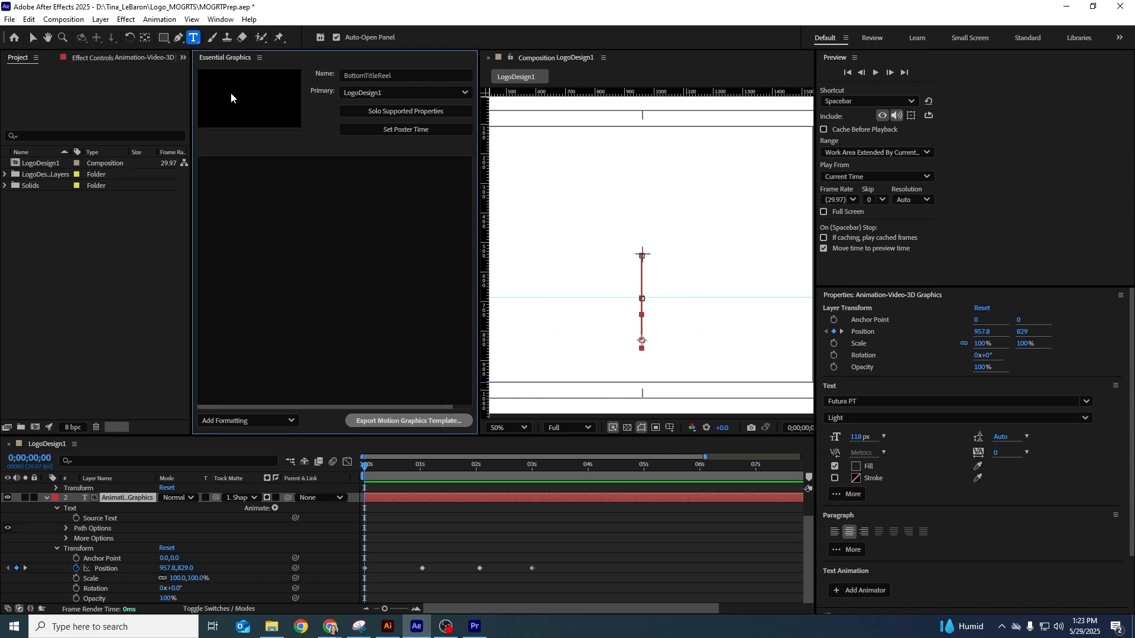
left_click(216, 20)
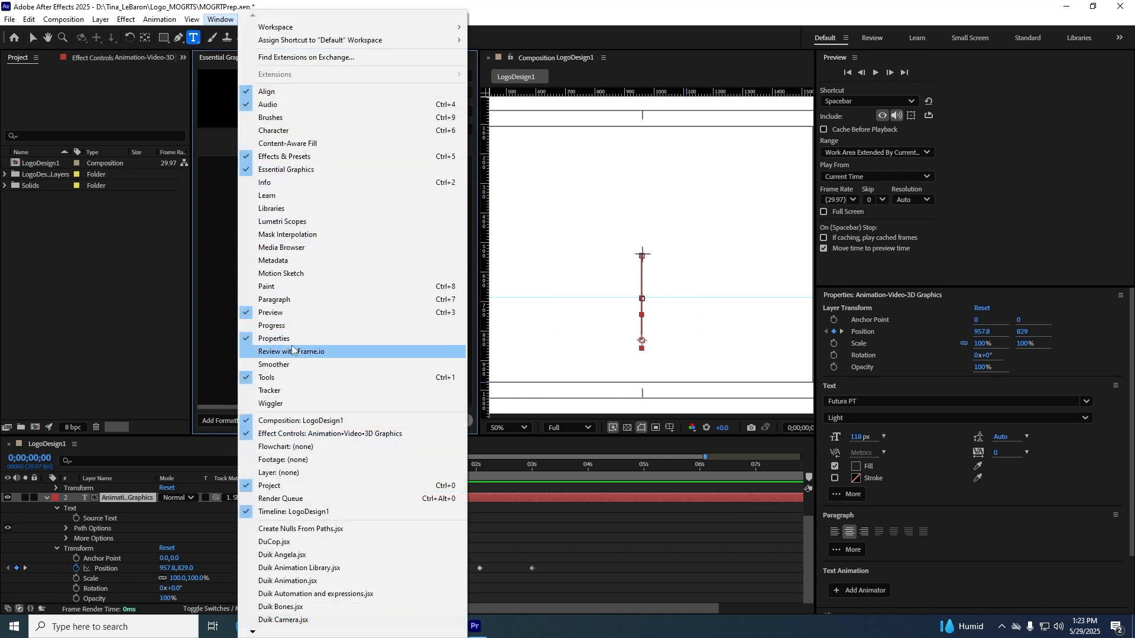
left_click(320, 170)
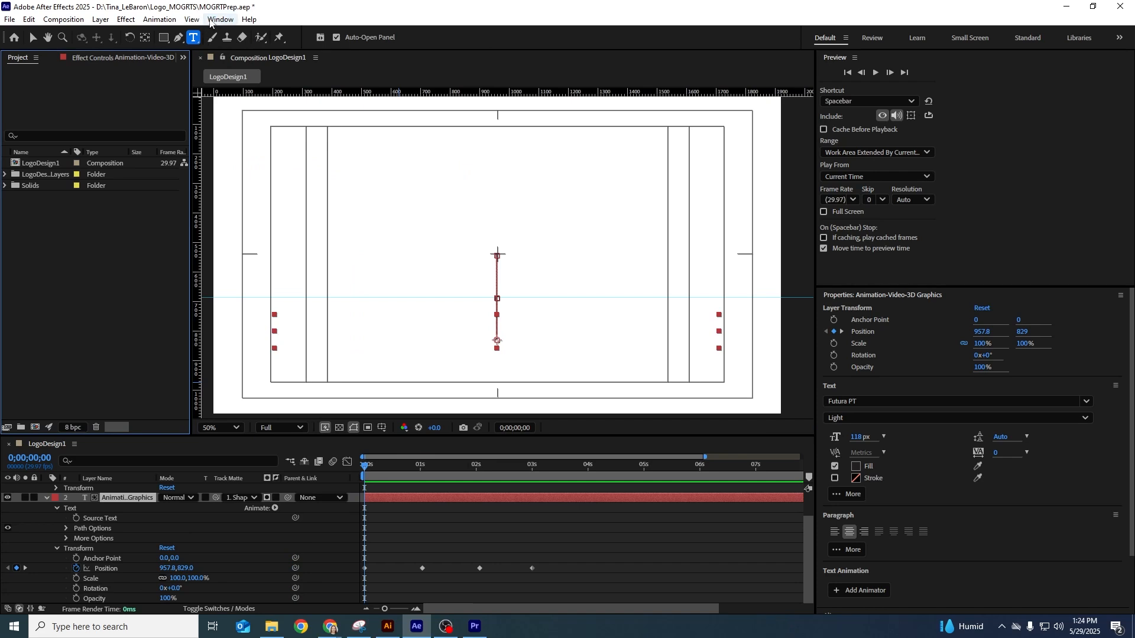
Step: Reopen the Essential Graphics panel, docking it with the Preview panel and making the group slightly taller
left_click(219, 20)
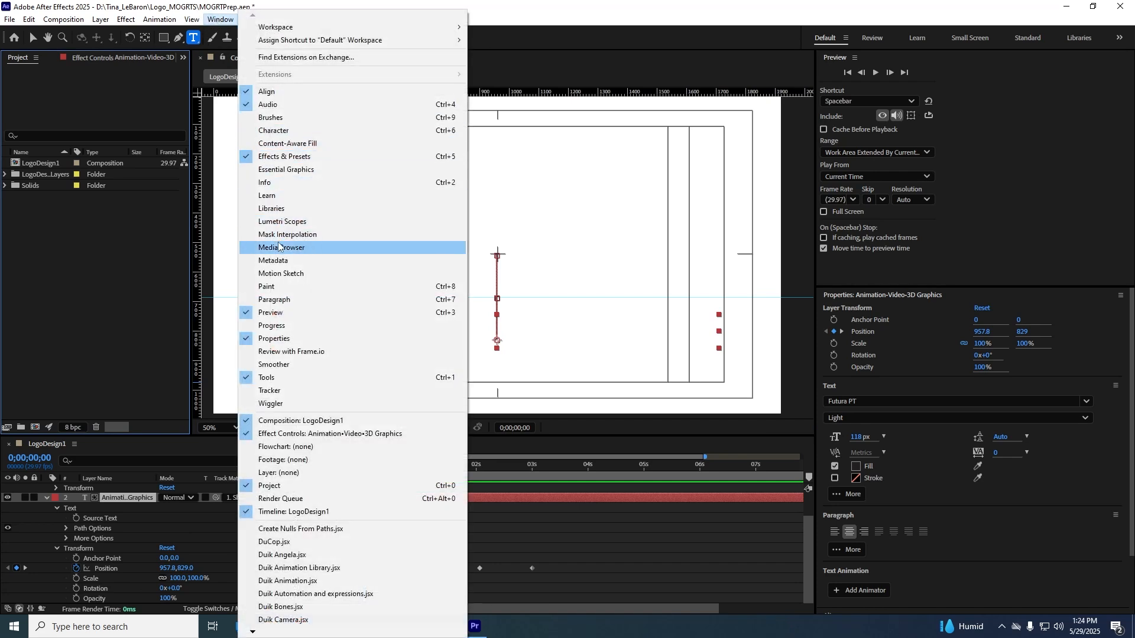
left_click(292, 170)
left_click_drag(230, 57, 913, 74)
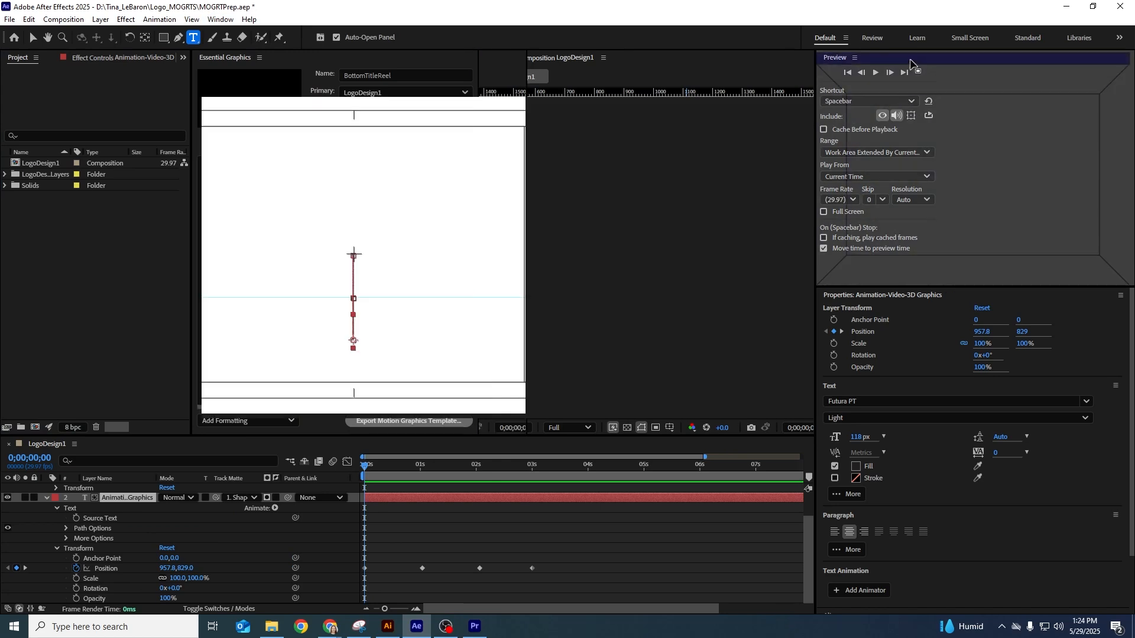
left_click_drag(972, 287, 972, 307)
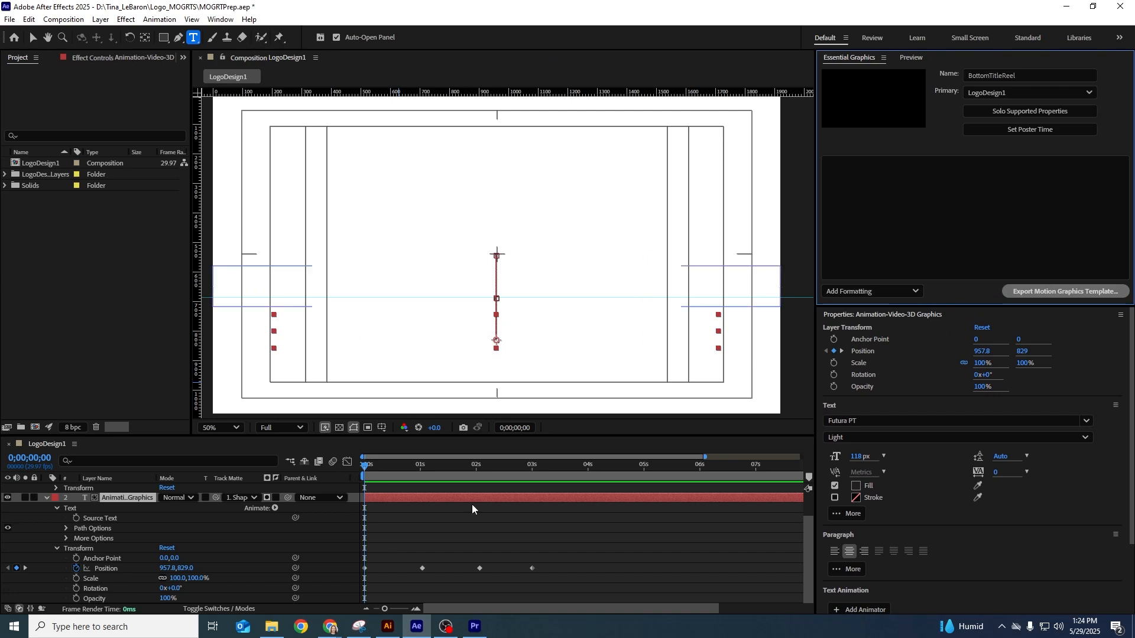
Step: Set the template's poster time at 0;00;00;00 and rename the template BottomTitleReelWithMask
scroll(159, 559, "up", 2)
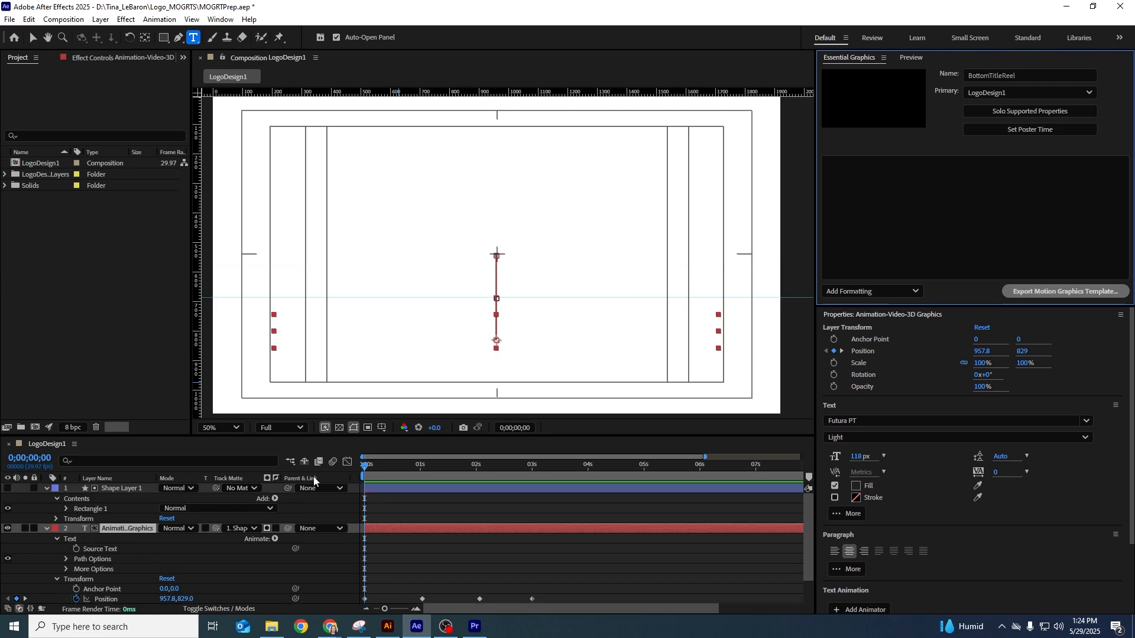
left_click(1031, 133)
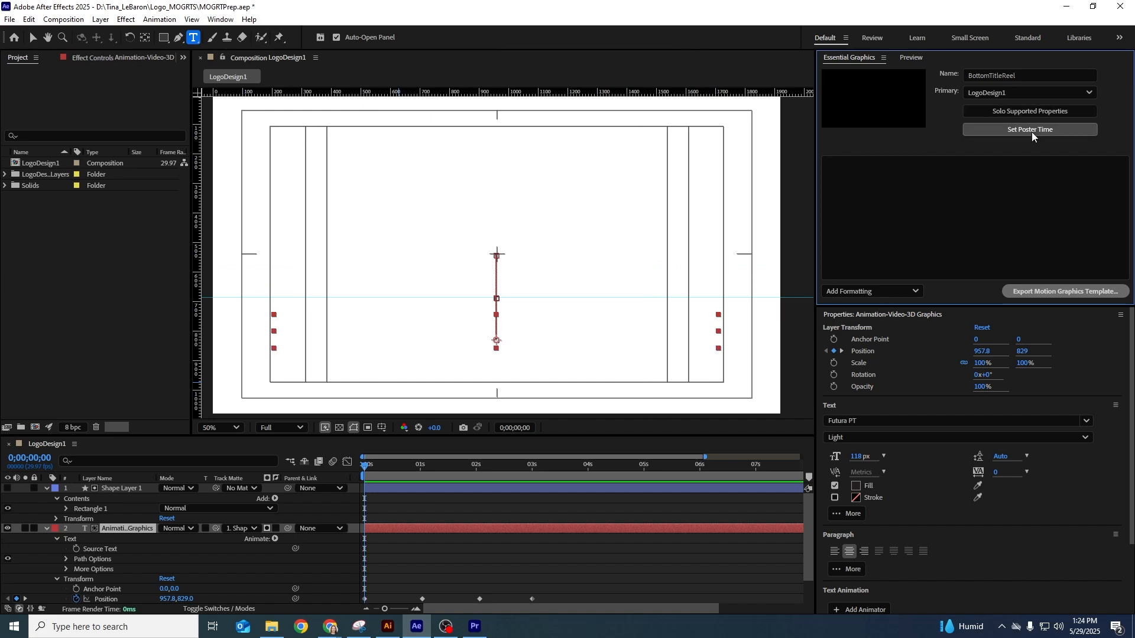
left_click_drag(617, 465, 275, 493)
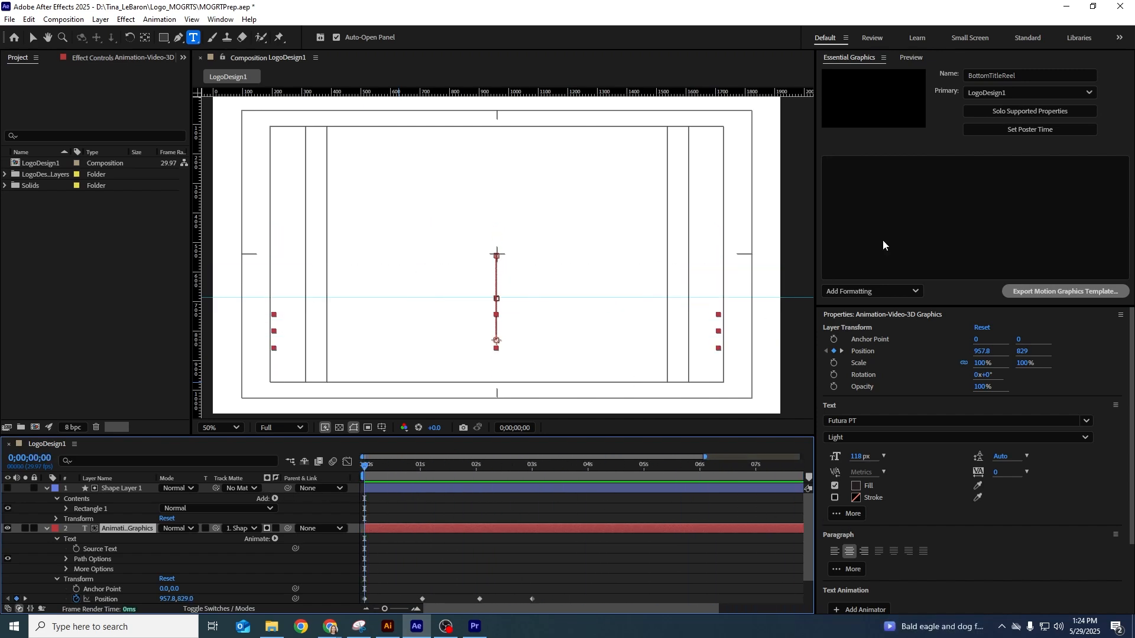
left_click(1013, 129)
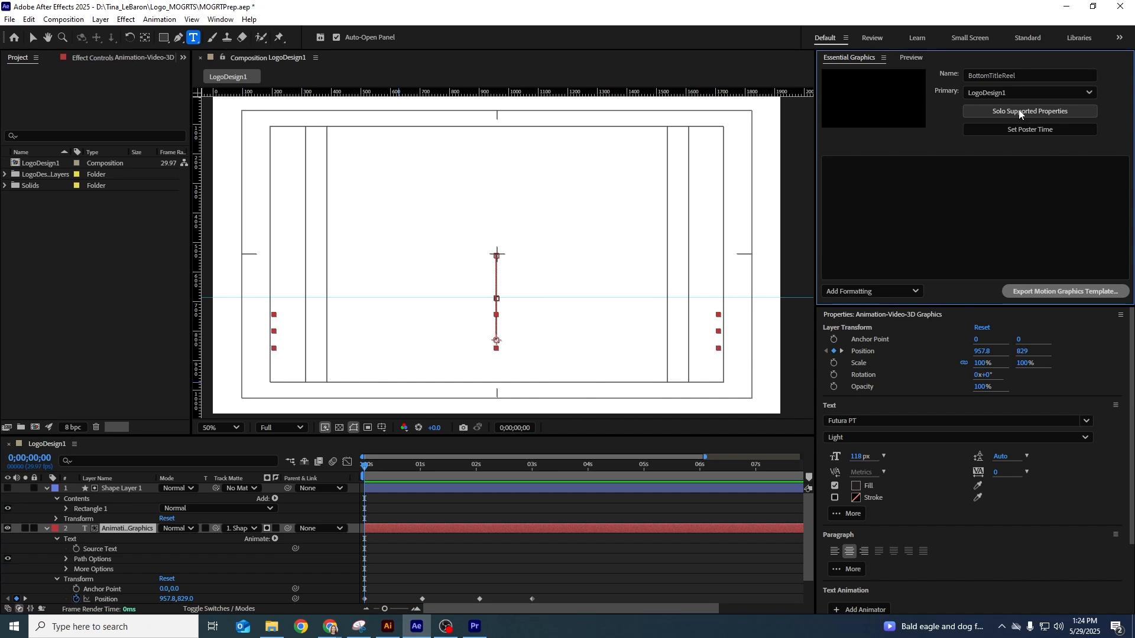
left_click(1026, 74)
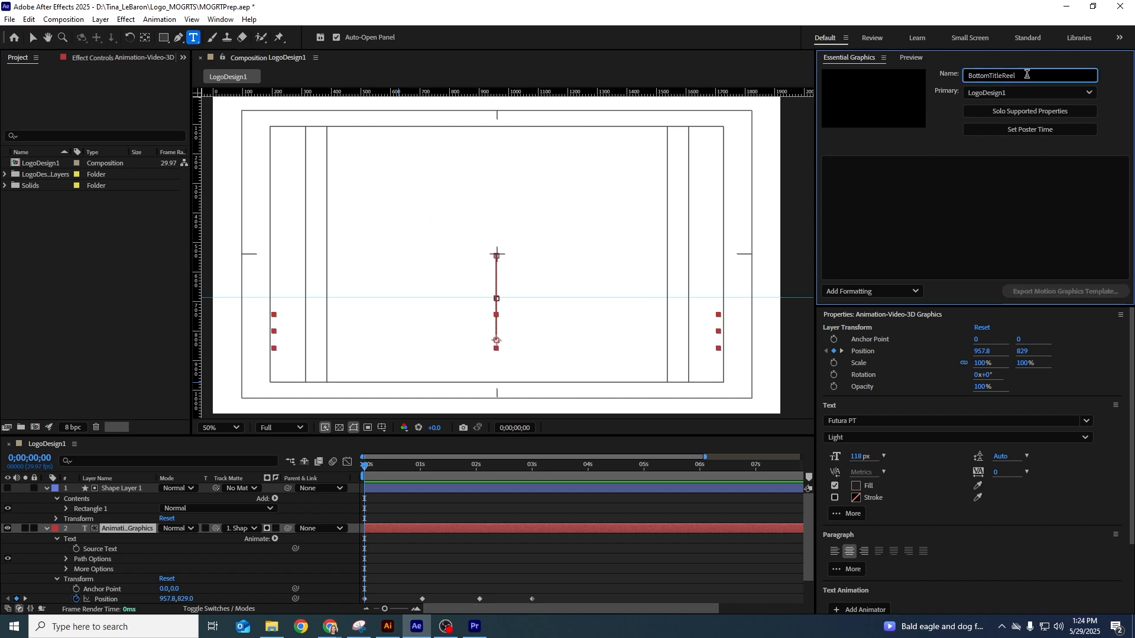
type("WithMask")
Step: Try adding the text layer's keyframed Position property to the template controls, and remove it
scroll(80, 572, "down", 1)
left_click_drag(113, 568, 938, 264)
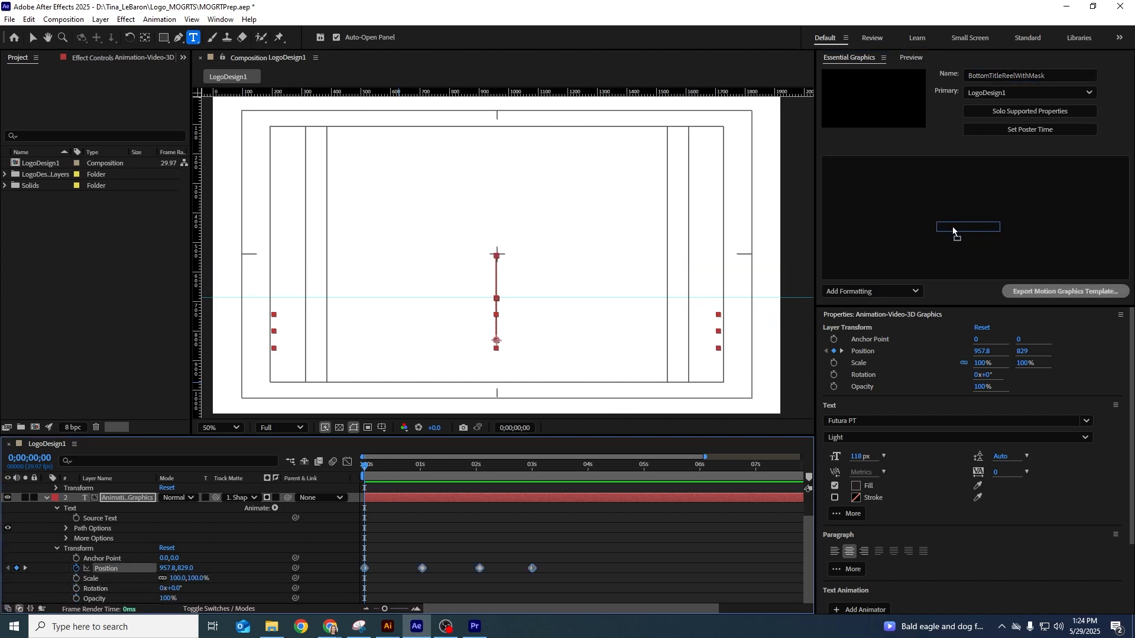
left_click_drag(952, 225, 952, 227)
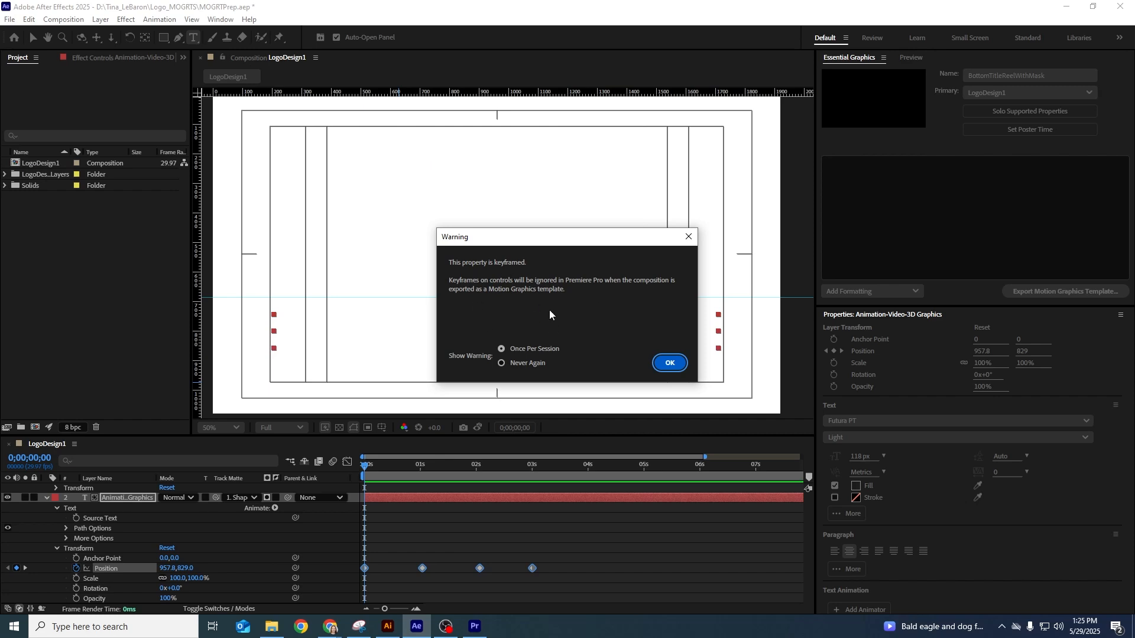
left_click(689, 237)
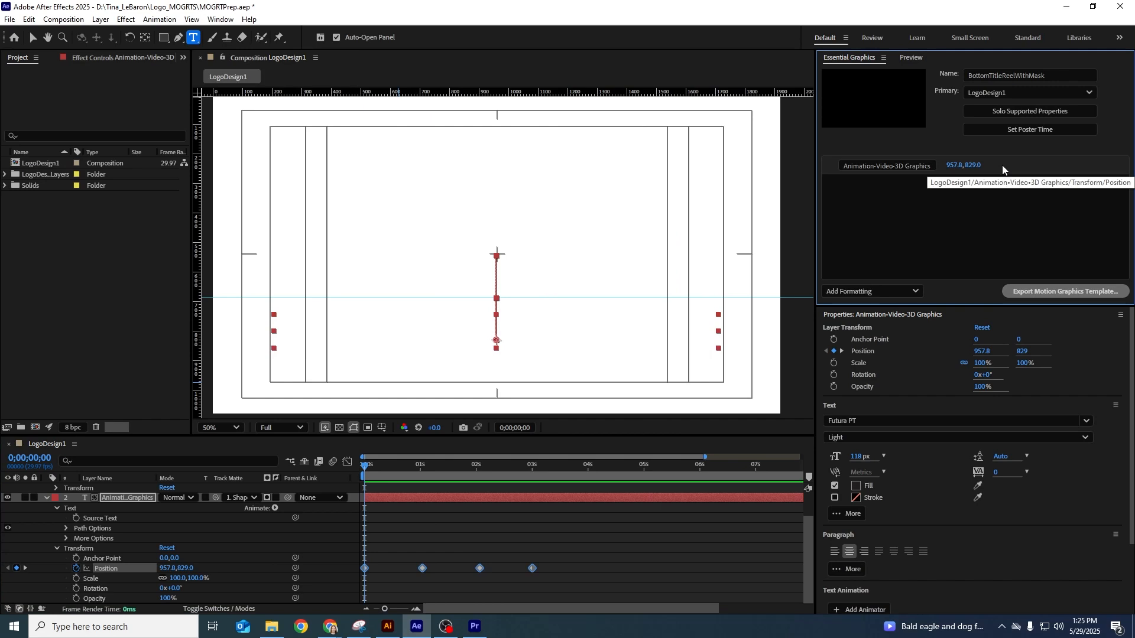
key("Delete")
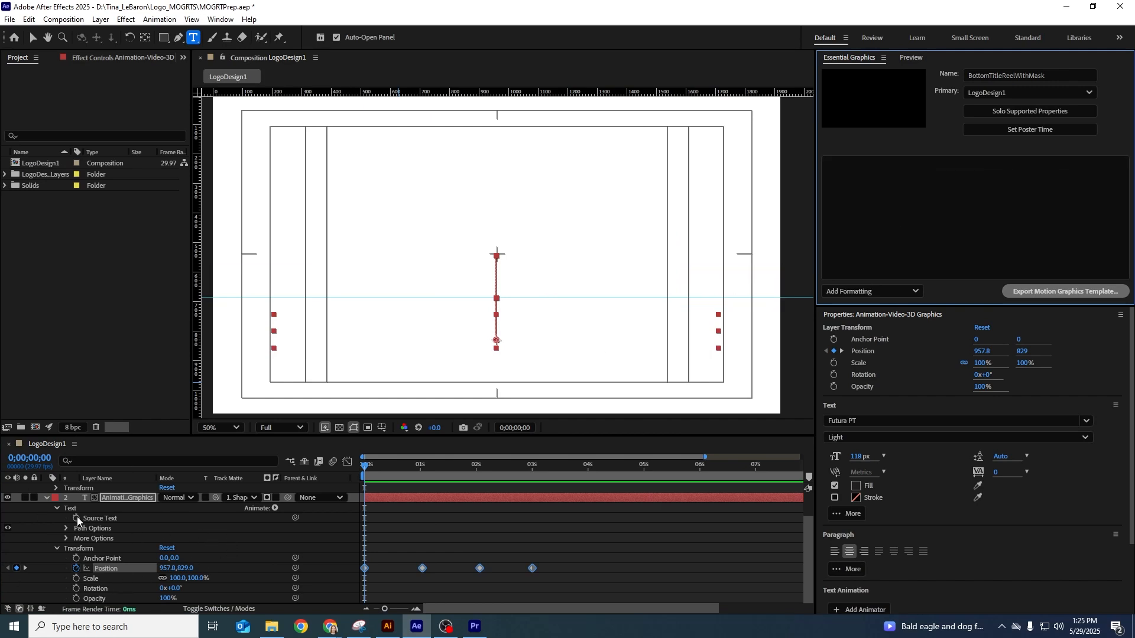
Step: Add the text layer's Source Text property to the template controls and name it Title
left_click_drag(365, 466, 288, 498)
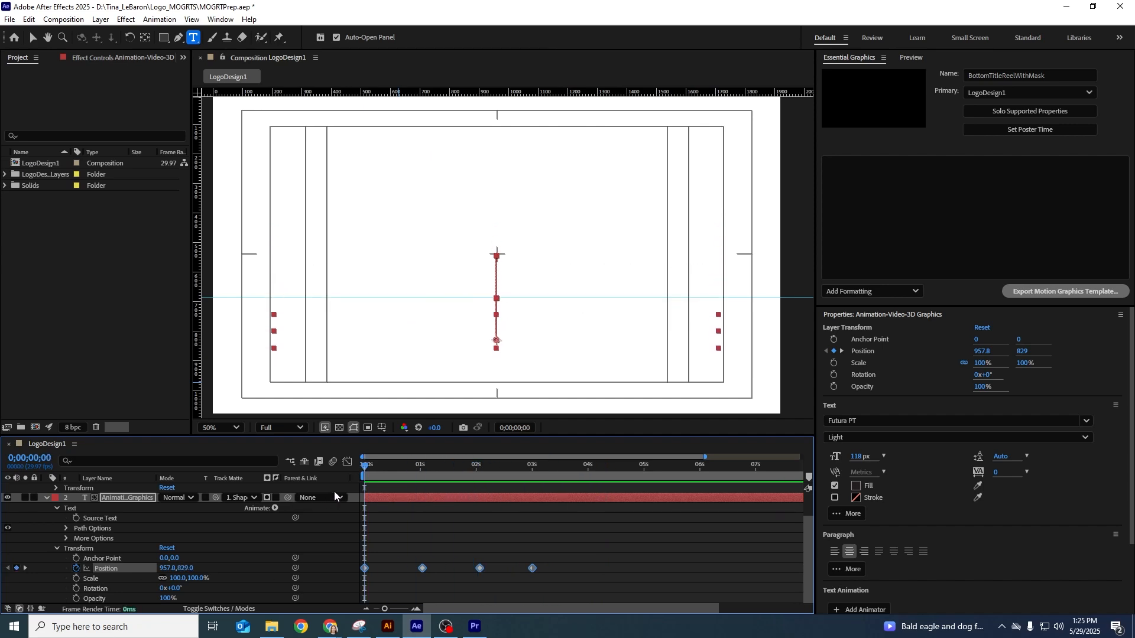
left_click_drag(98, 518, 887, 205)
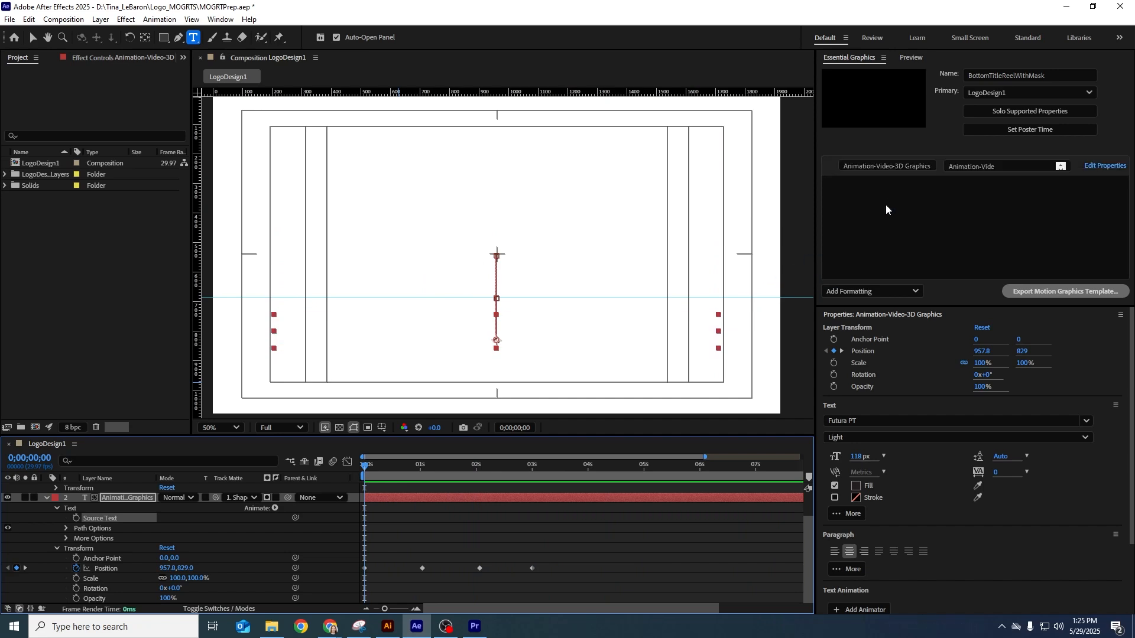
double_click(885, 163)
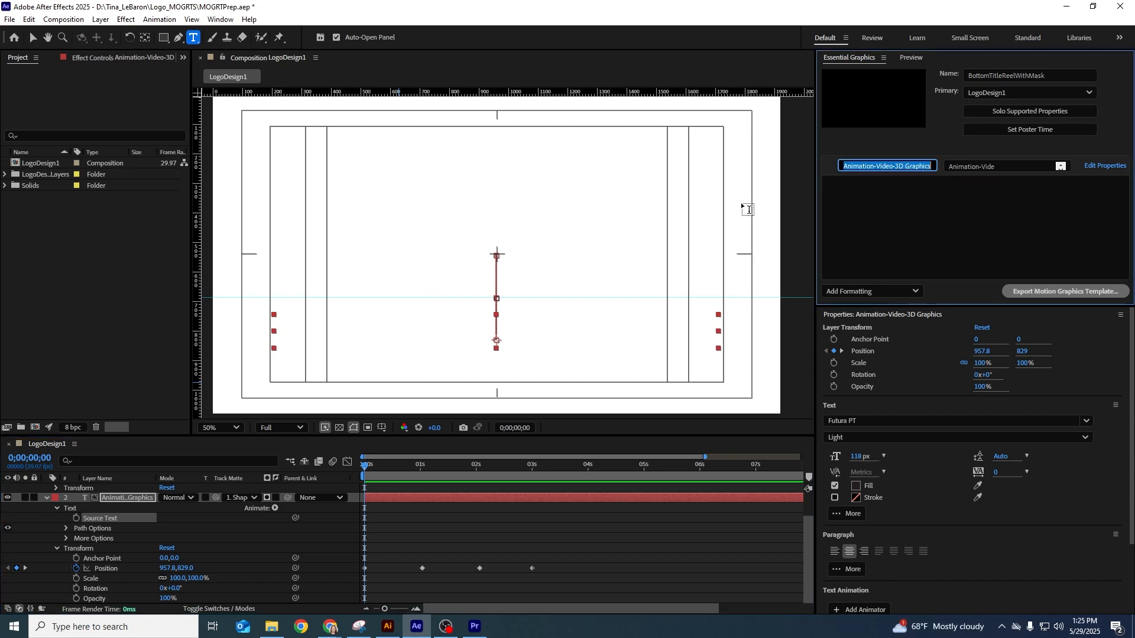
type("Title")
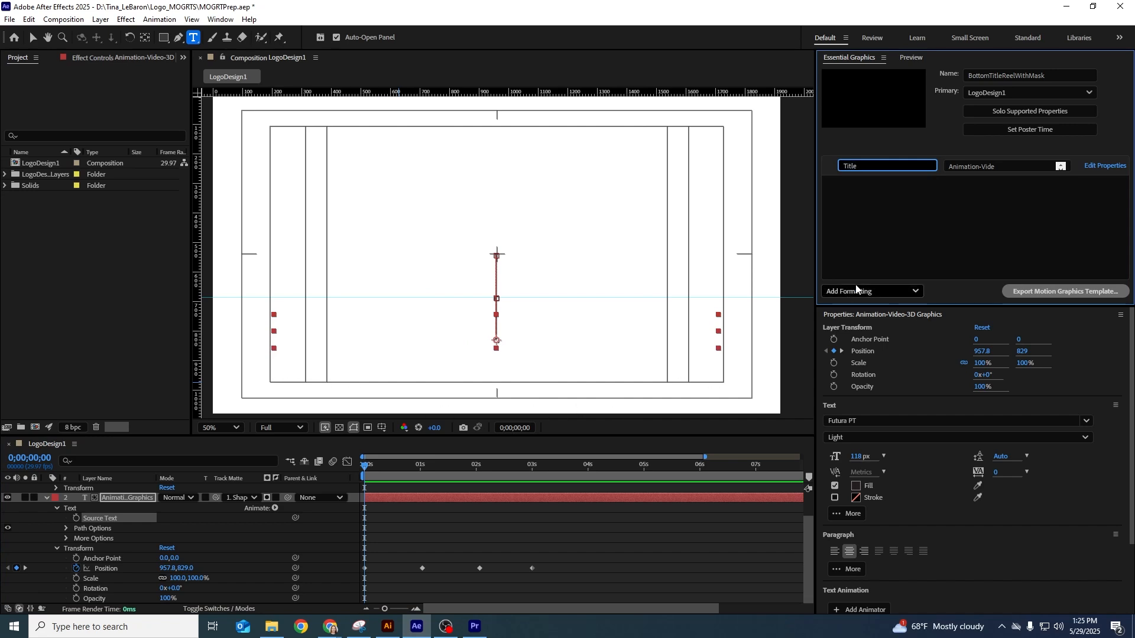
left_click(891, 242)
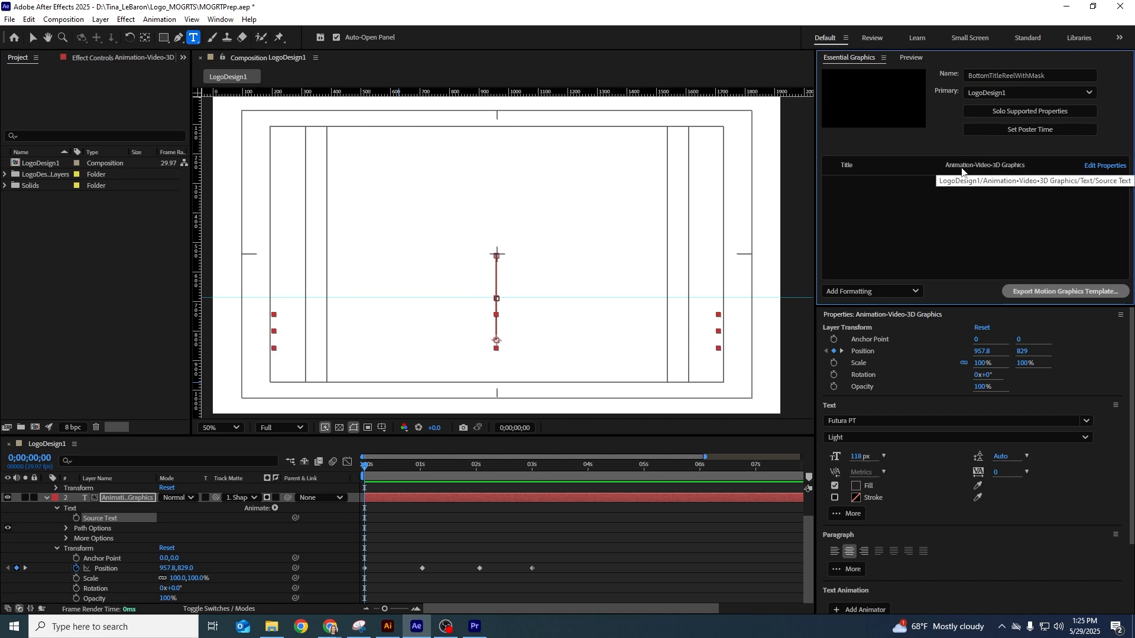
Step: Enable custom font selection, font size adjustment and faux styles for the template's Title control
left_click(1110, 170)
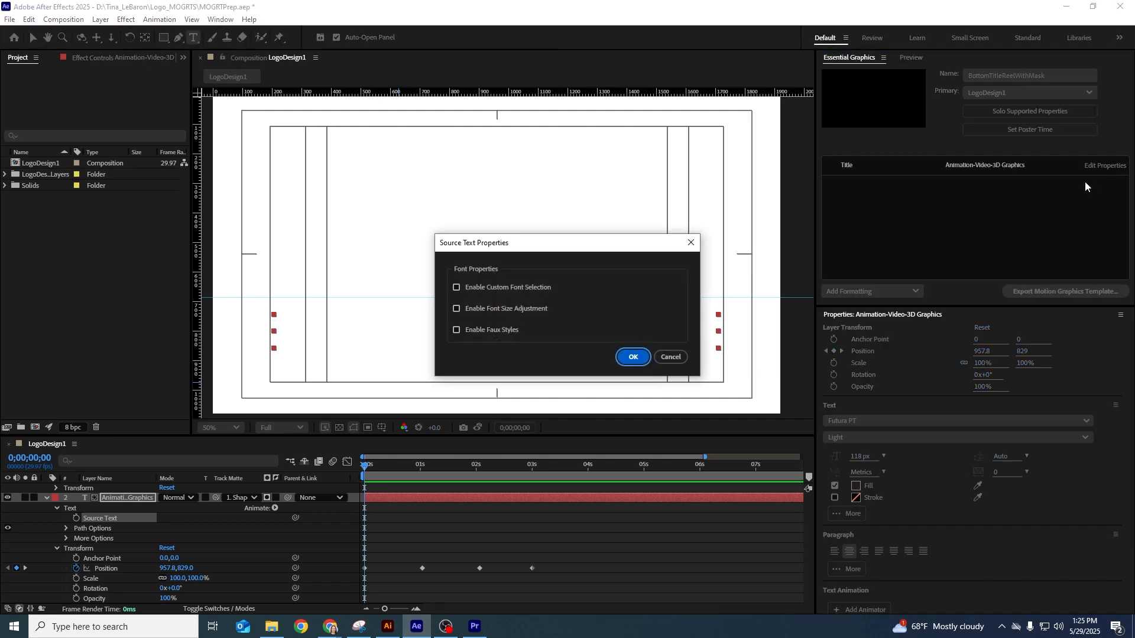
left_click(454, 312)
left_click(455, 315)
left_click(455, 329)
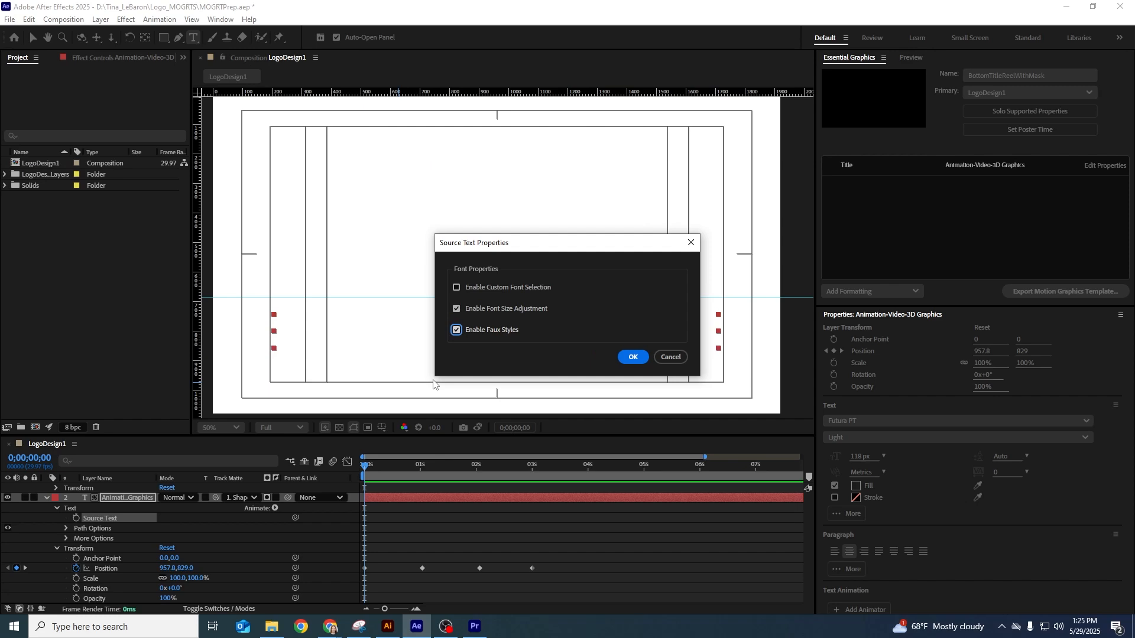
left_click(455, 287)
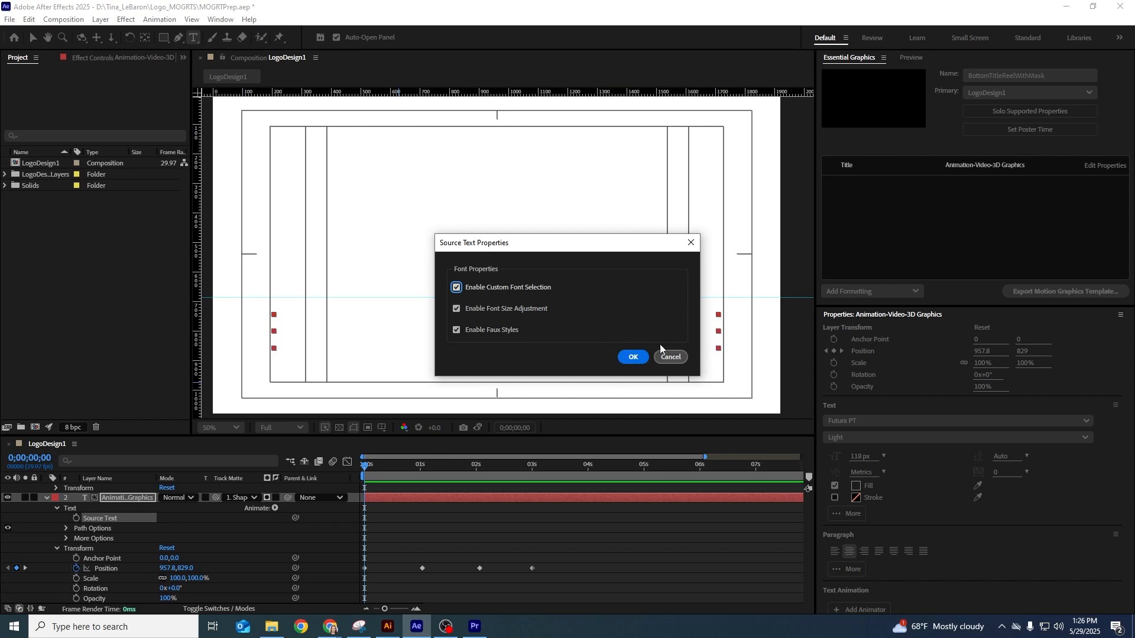
left_click(633, 357)
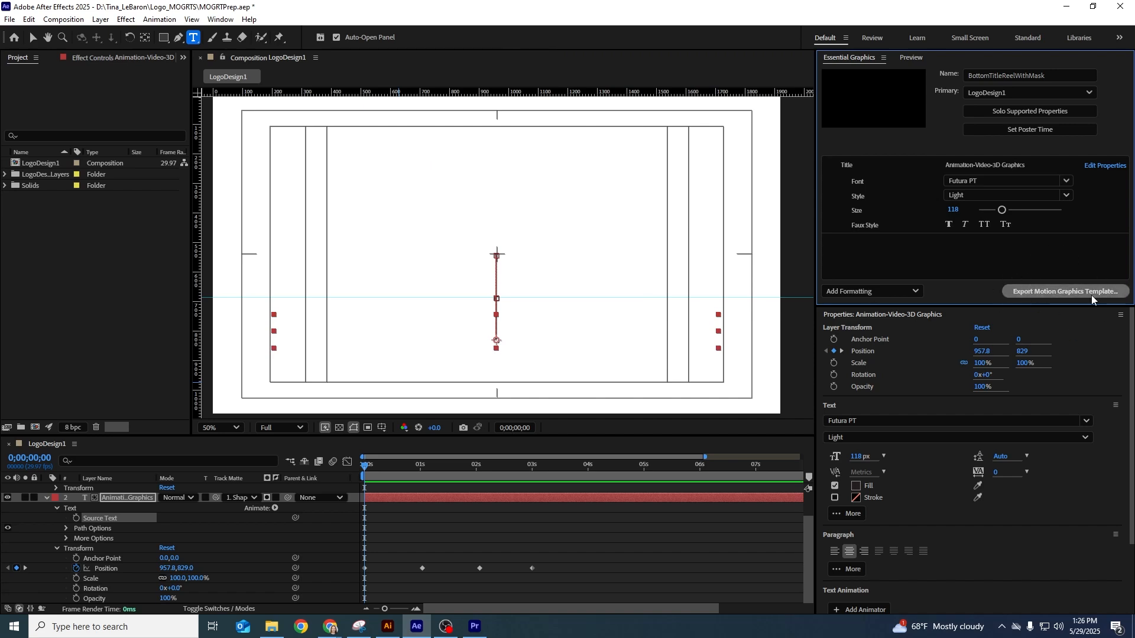
Step: Start exporting the motion graphics template, saving the project first, and set the destination to Local Templates Folder
left_click(1036, 293)
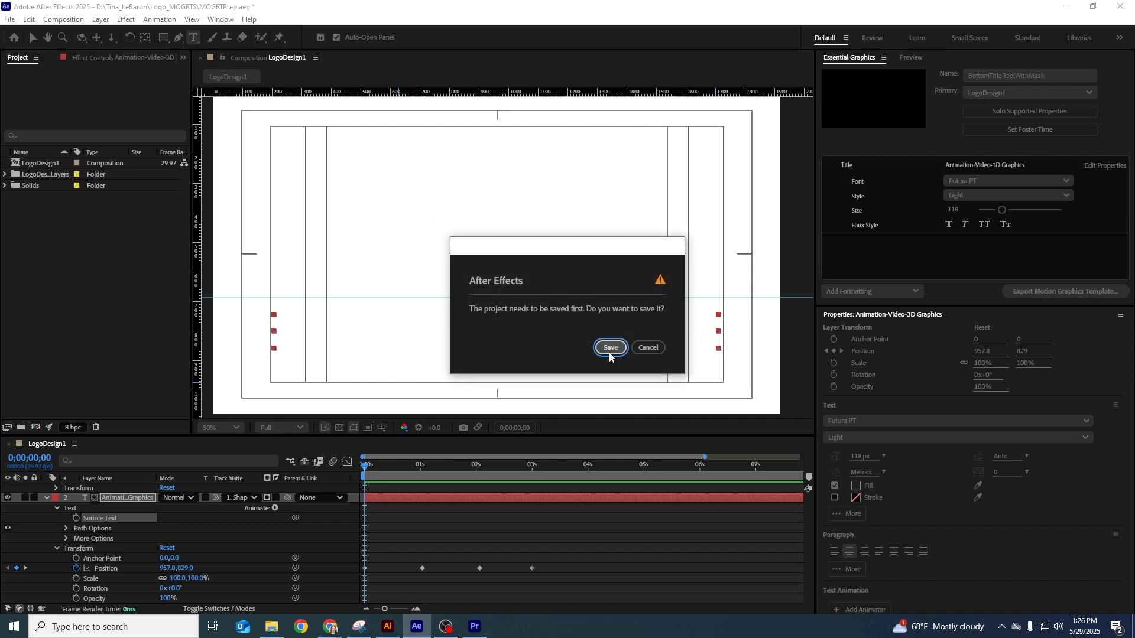
left_click(610, 349)
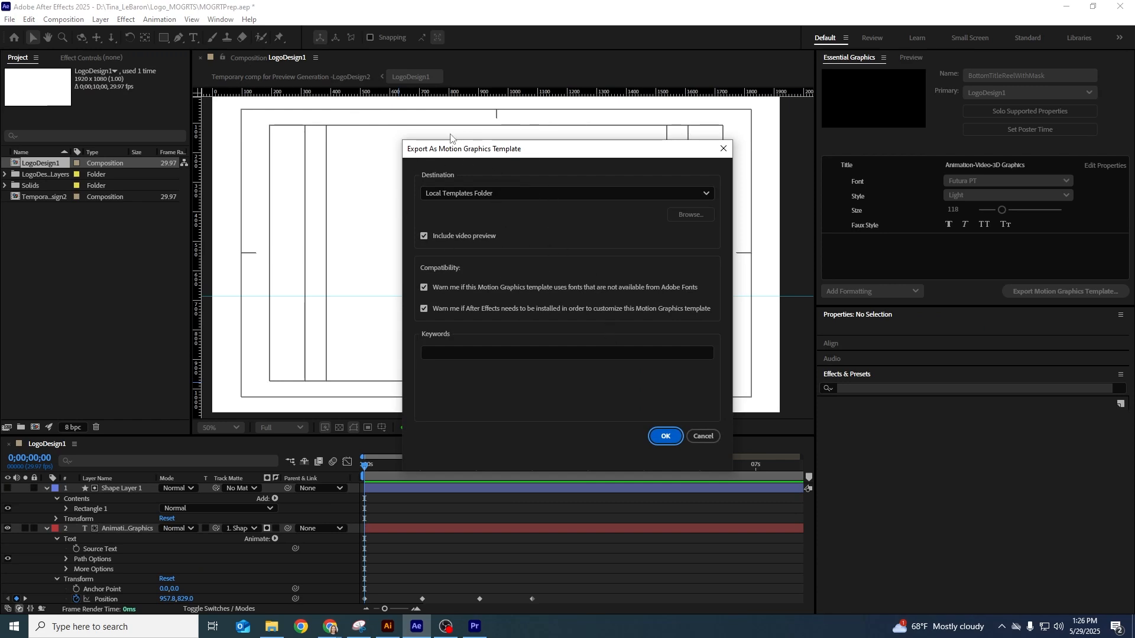
left_click(553, 193)
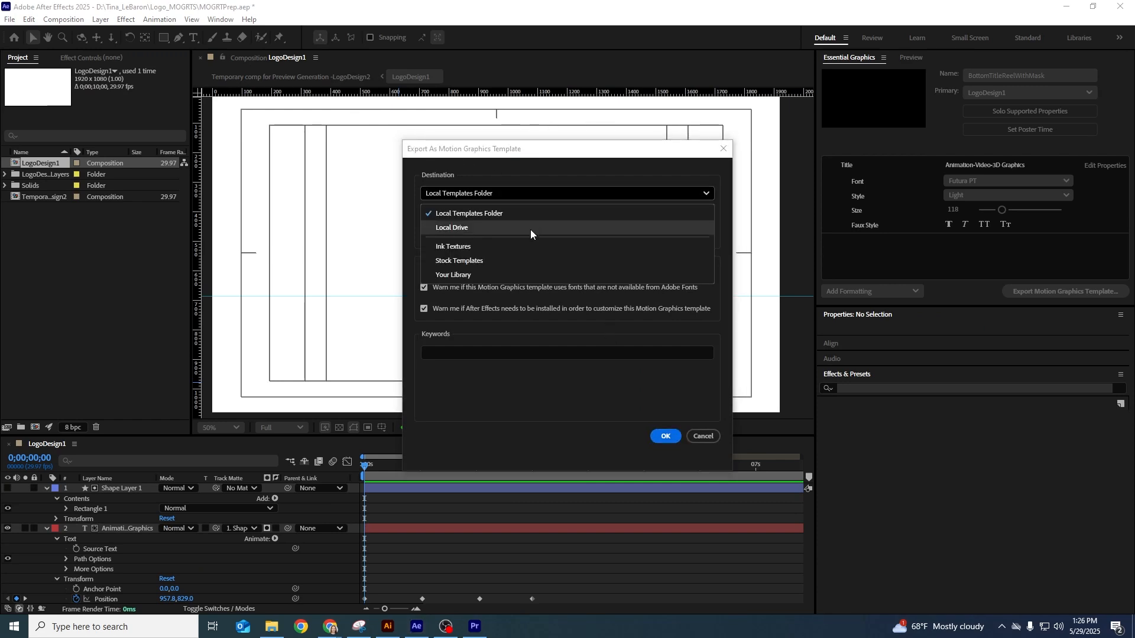
left_click(482, 277)
left_click(537, 192)
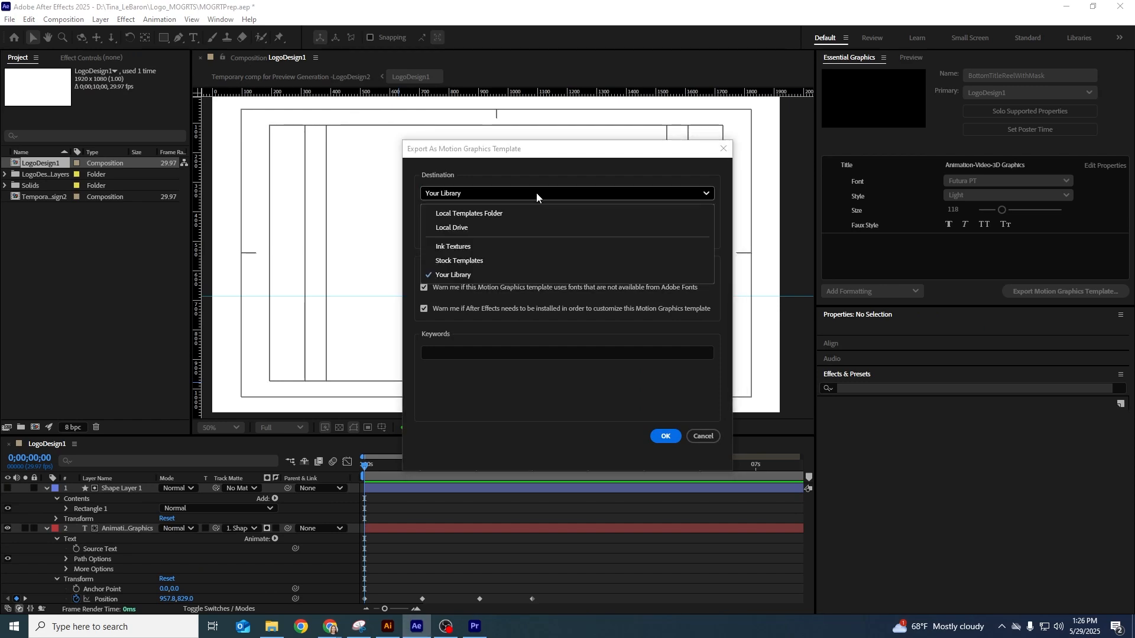
left_click(473, 214)
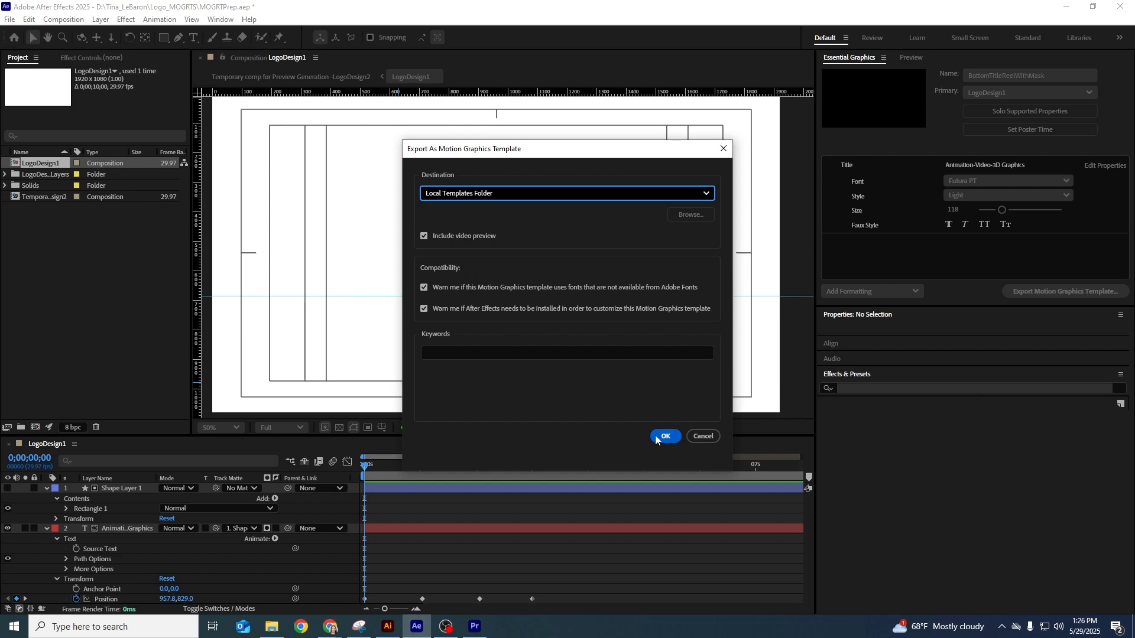
Step: Add the creator's name, Content and Scroll as keywords and export the motion graphics template
left_click(600, 353)
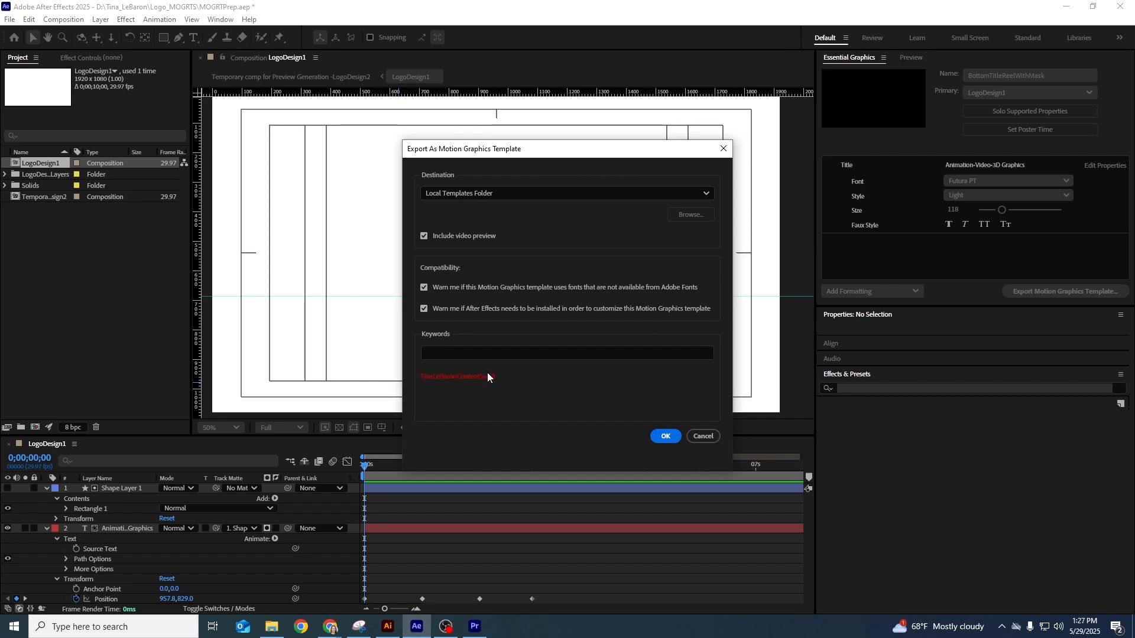
left_click(490, 377)
left_click(477, 352)
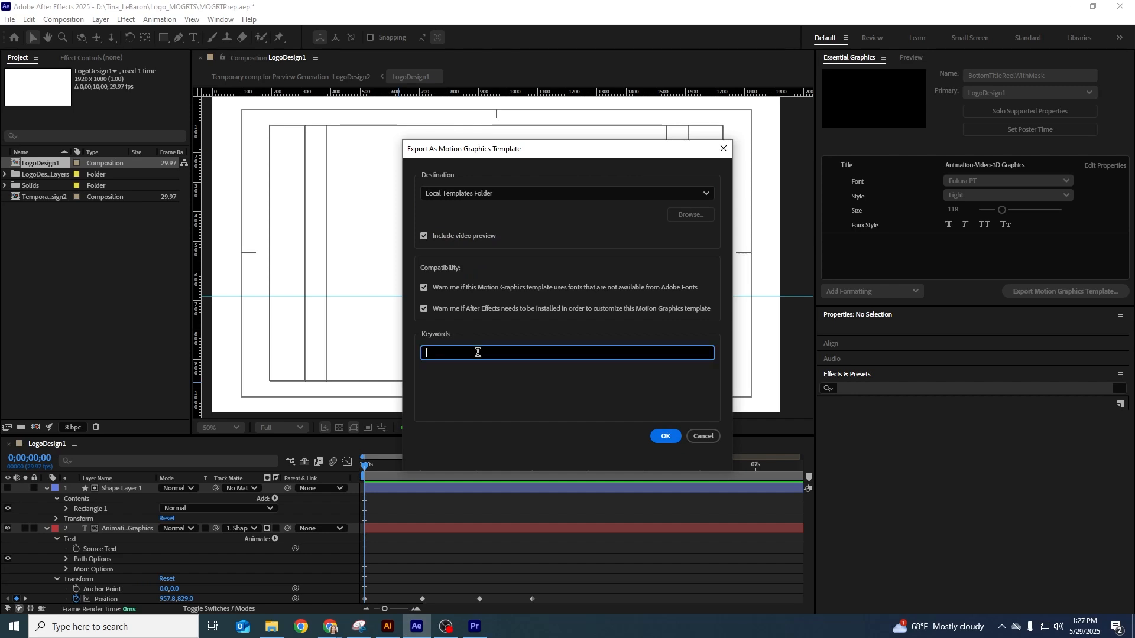
type("Tina LeBaron")
key("Return")
left_click(477, 352)
type("Content")
key("Return")
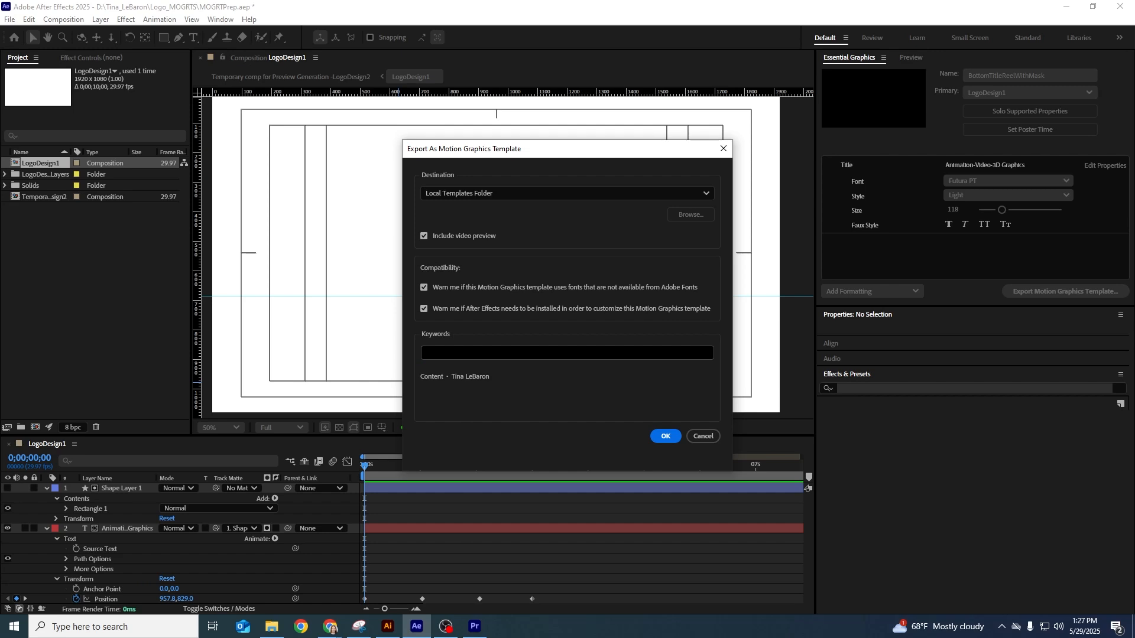
left_click(477, 352)
type("Scroll")
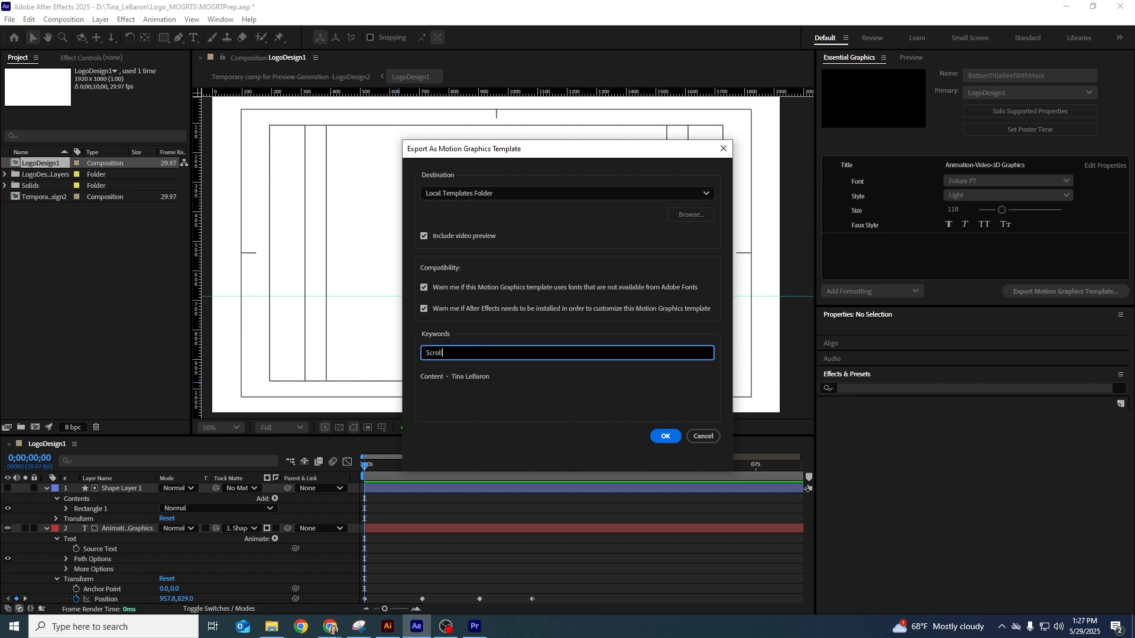
key("Return")
left_click(666, 437)
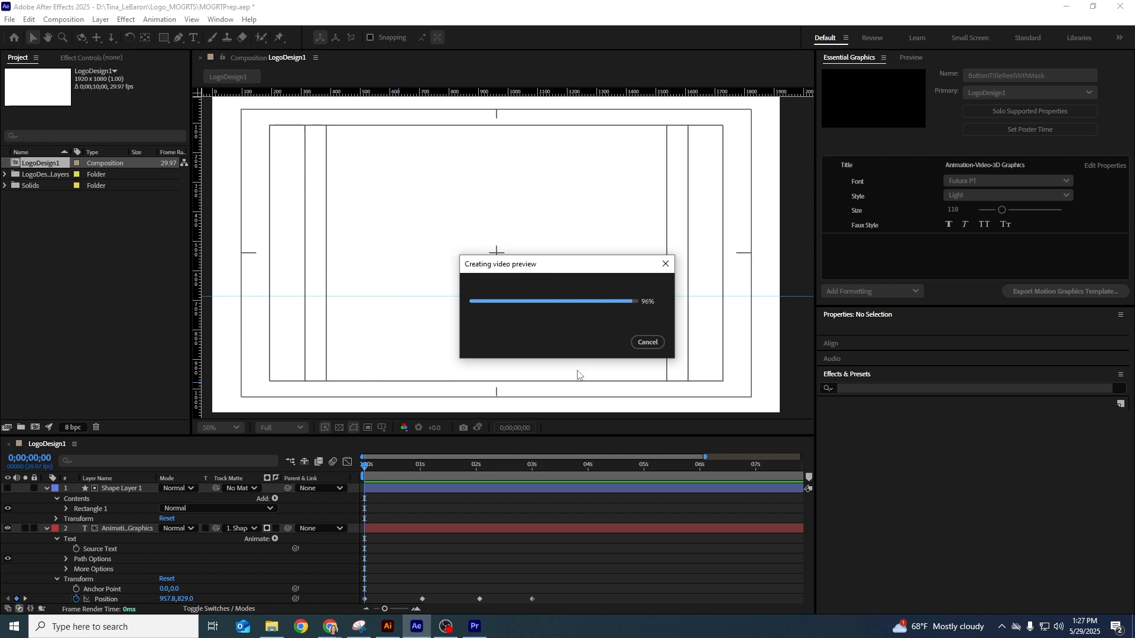
Step: Switch to Premiere Pro and delete the BottomTitleReel clip and the Graphic clip beneath it from the sequence
left_click(475, 626)
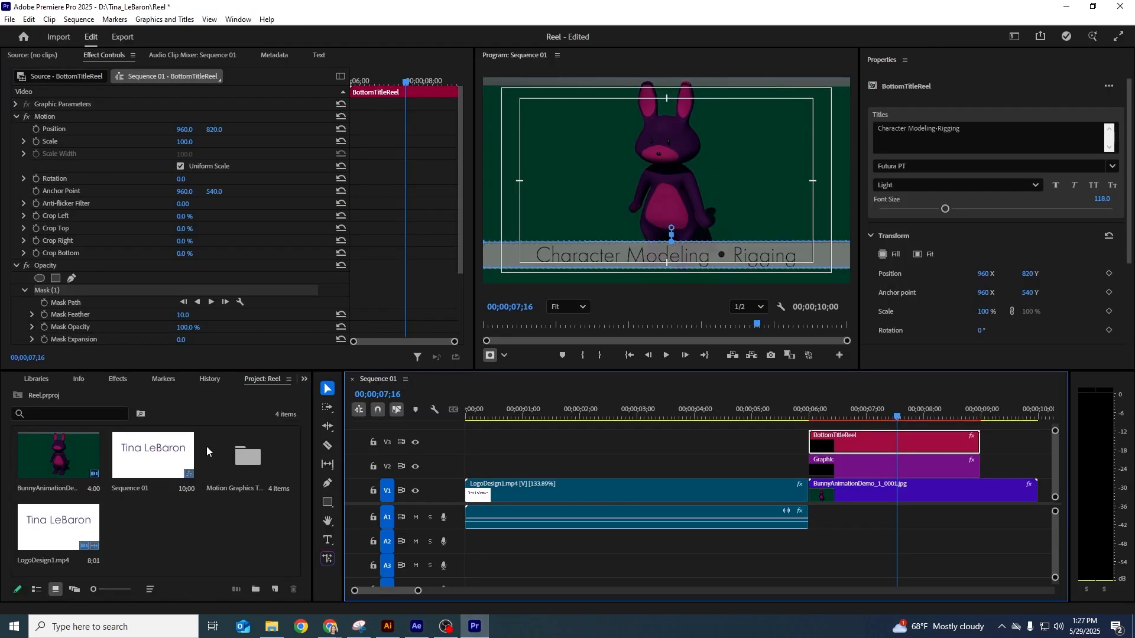
left_click(304, 379)
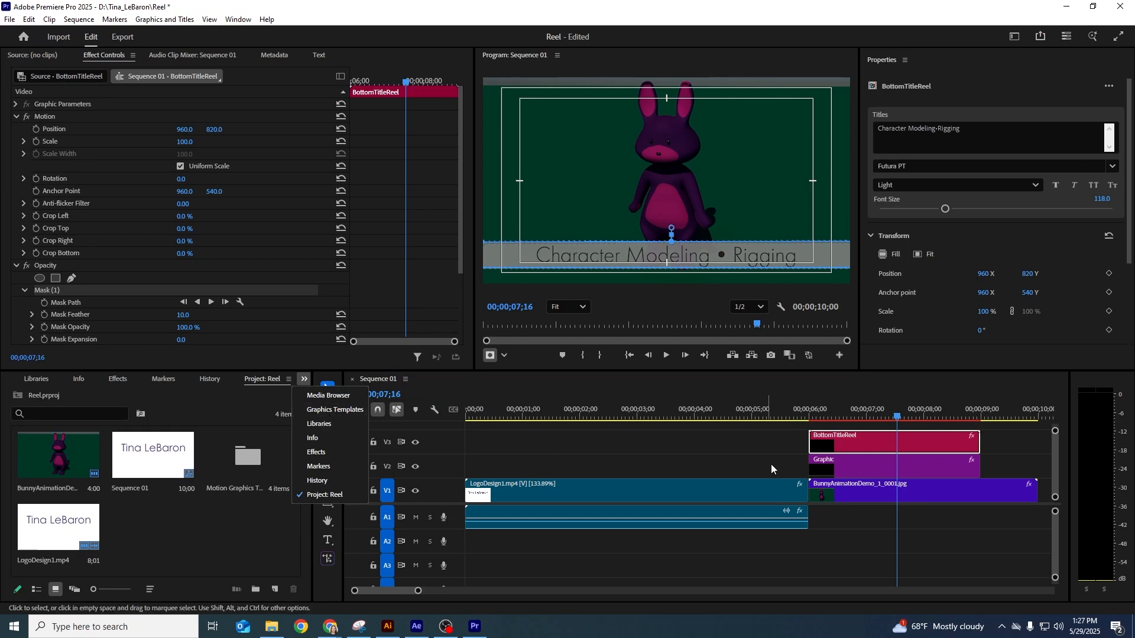
left_click(842, 445)
left_click(844, 449)
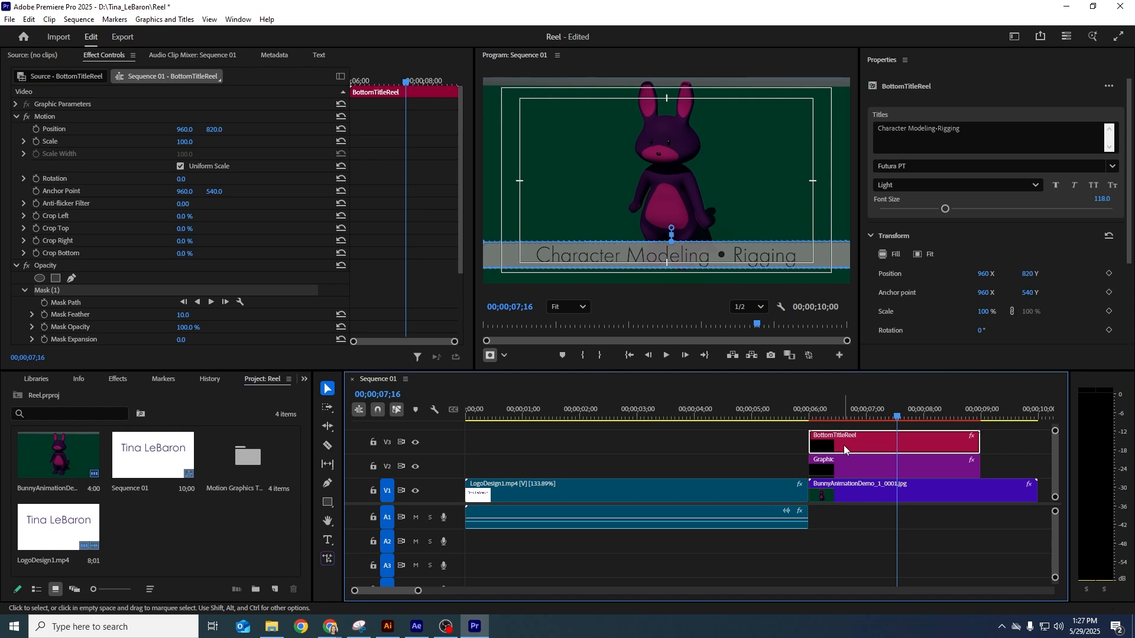
key("Delete")
left_click(842, 457)
key("Delete")
Step: Place the BottomTitleReelWithMask graphics template on track V2 at 00;00;06;00, above the bunny animation, and scrub through it
left_click(802, 418)
left_click_drag(805, 423, 809, 418)
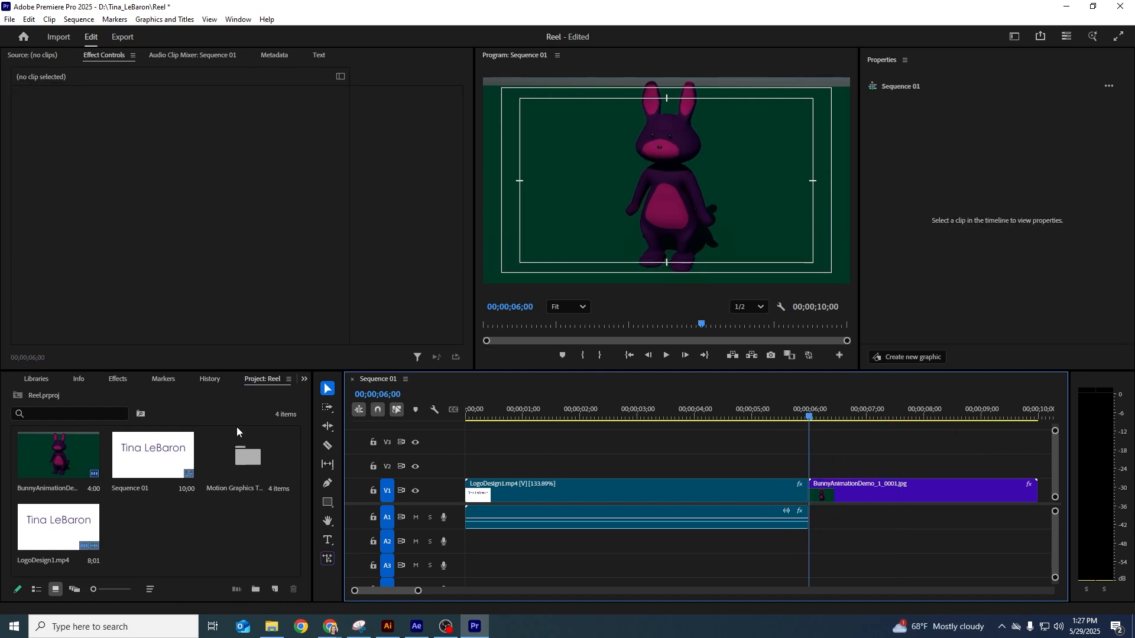
left_click(304, 379)
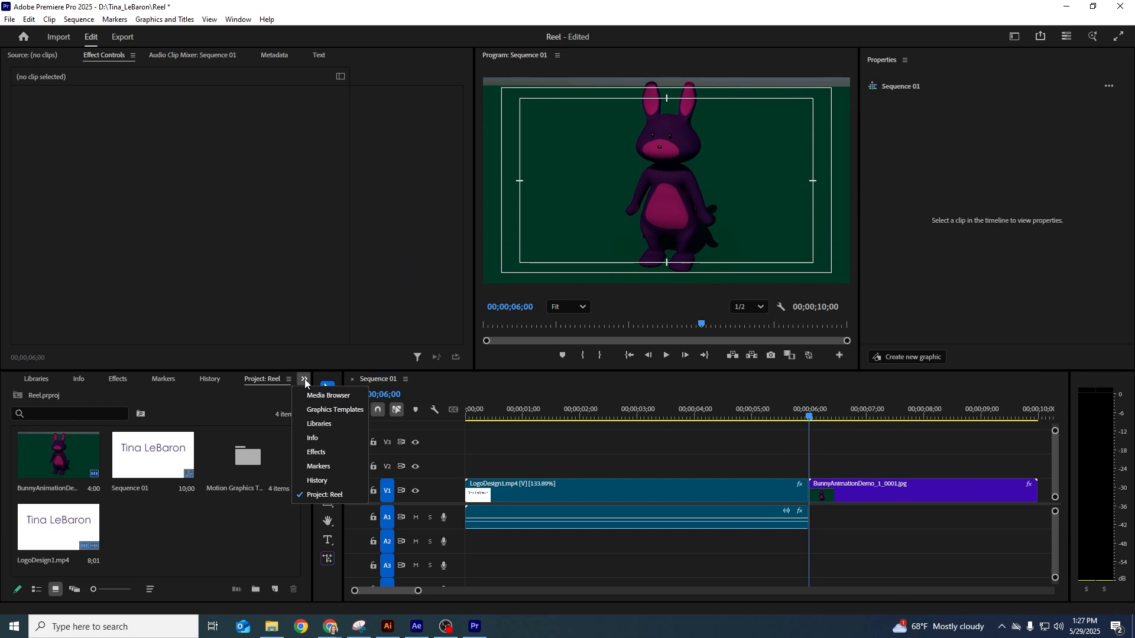
left_click(317, 410)
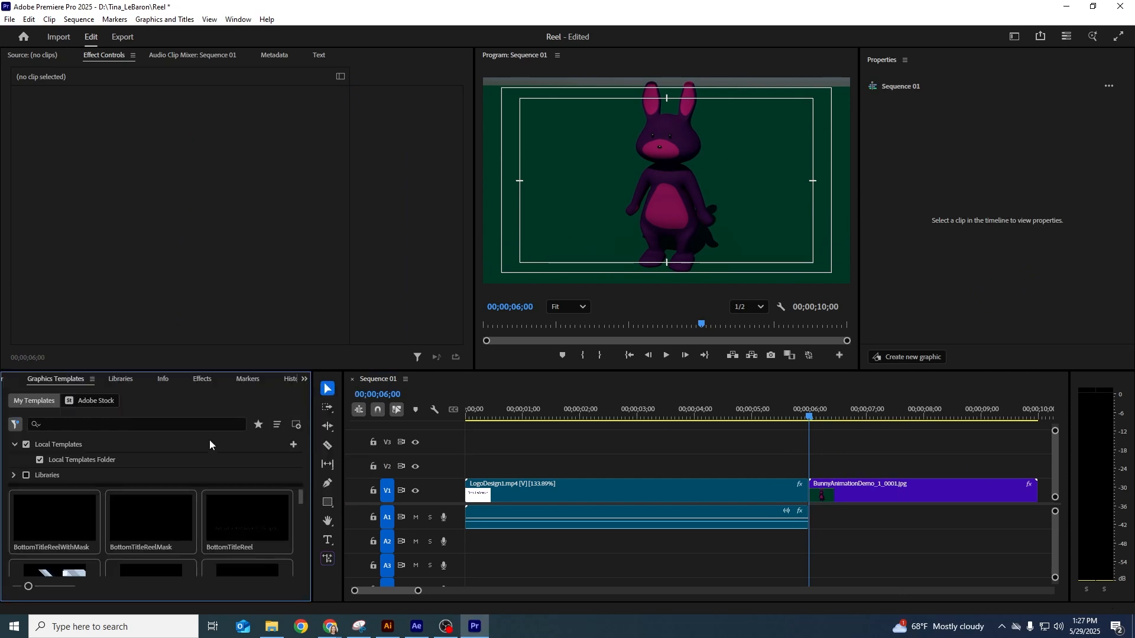
right_click(239, 523)
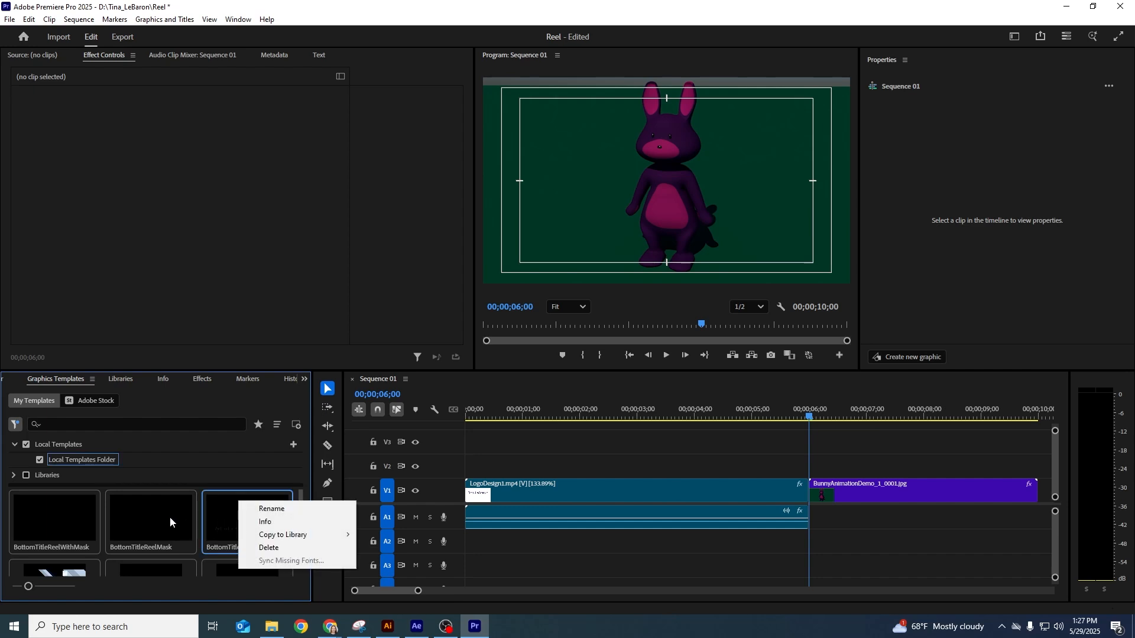
left_click(76, 518)
left_click_drag(58, 523, 816, 465)
left_click_drag(847, 418, 760, 419)
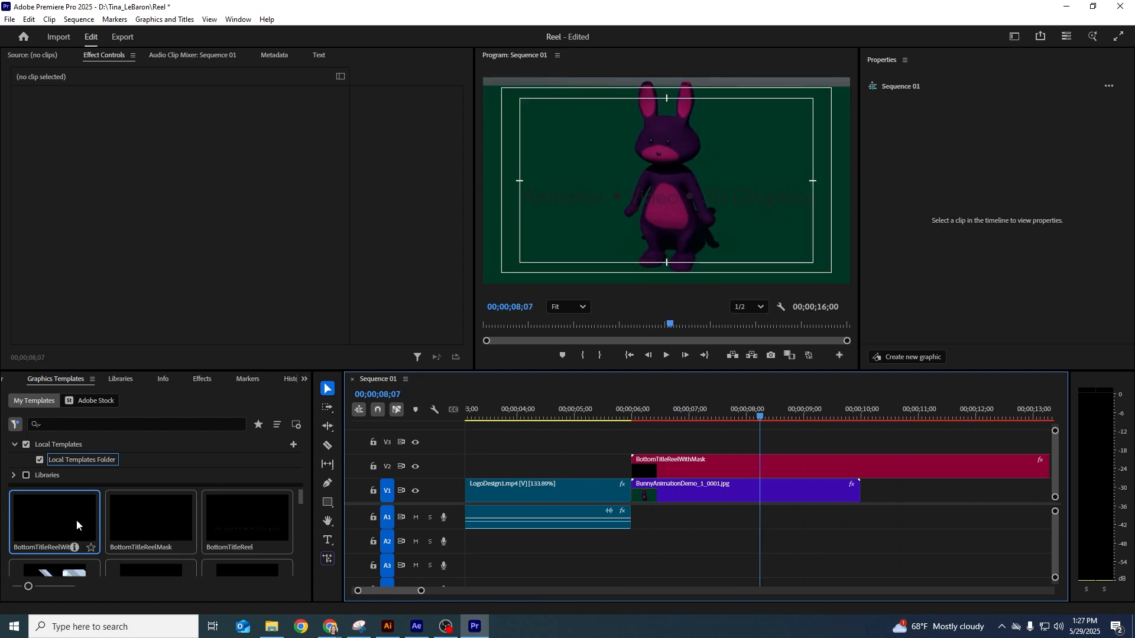
left_click(159, 522)
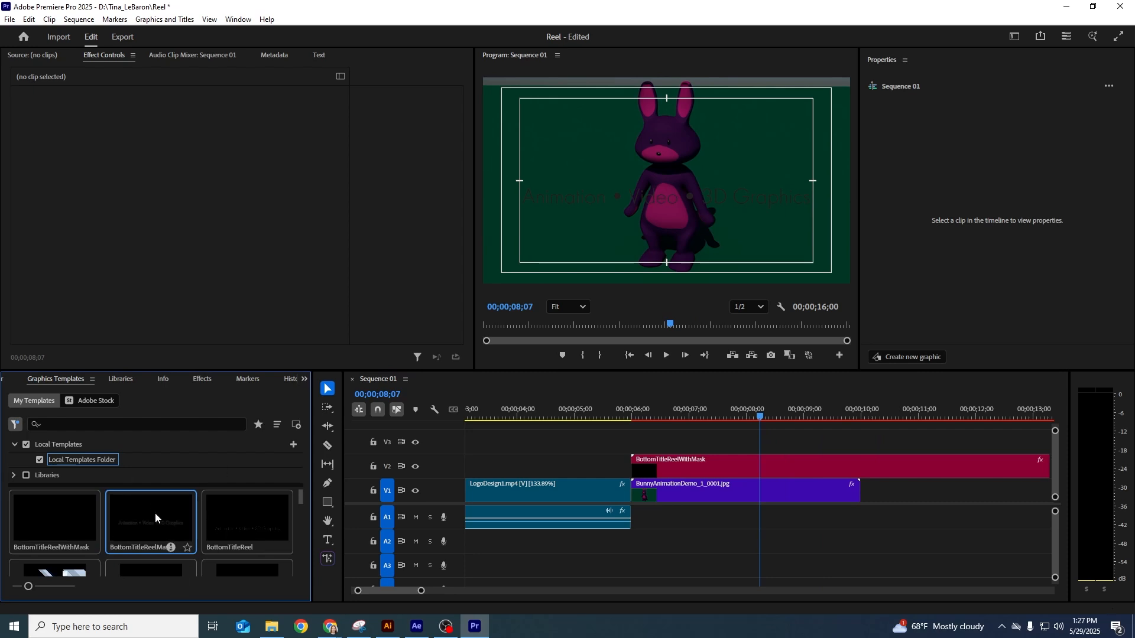
left_click_drag(776, 423, 741, 427)
Step: Set the BottomTitleReelWithMask clip's Y position to 815 and move the clip up to track V3
left_click(763, 471)
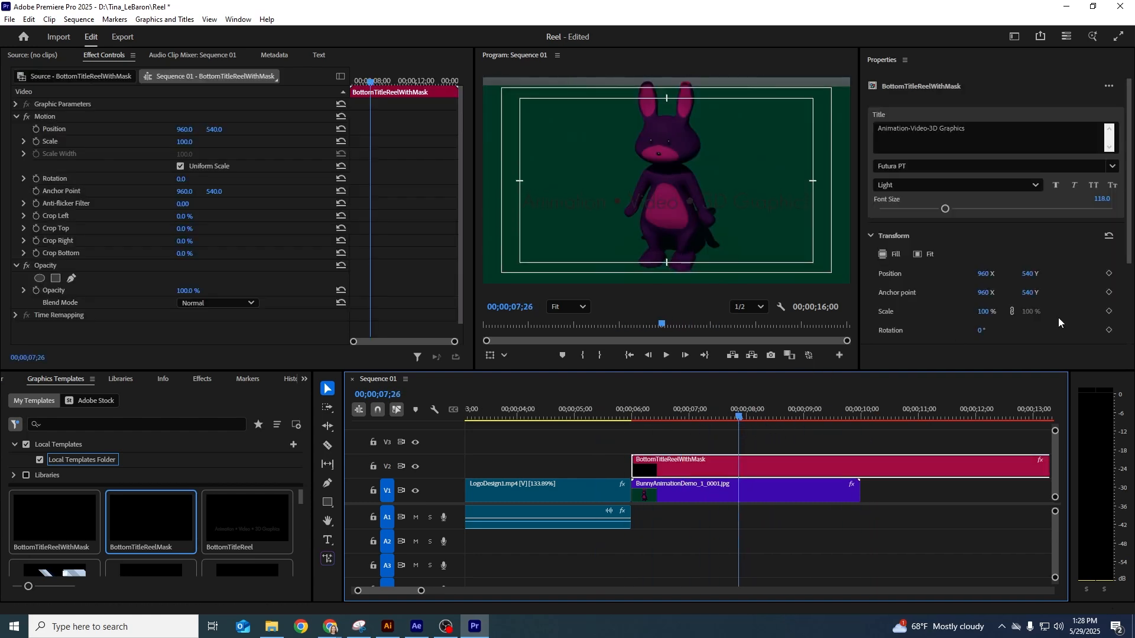
left_click_drag(1024, 276, 1092, 273)
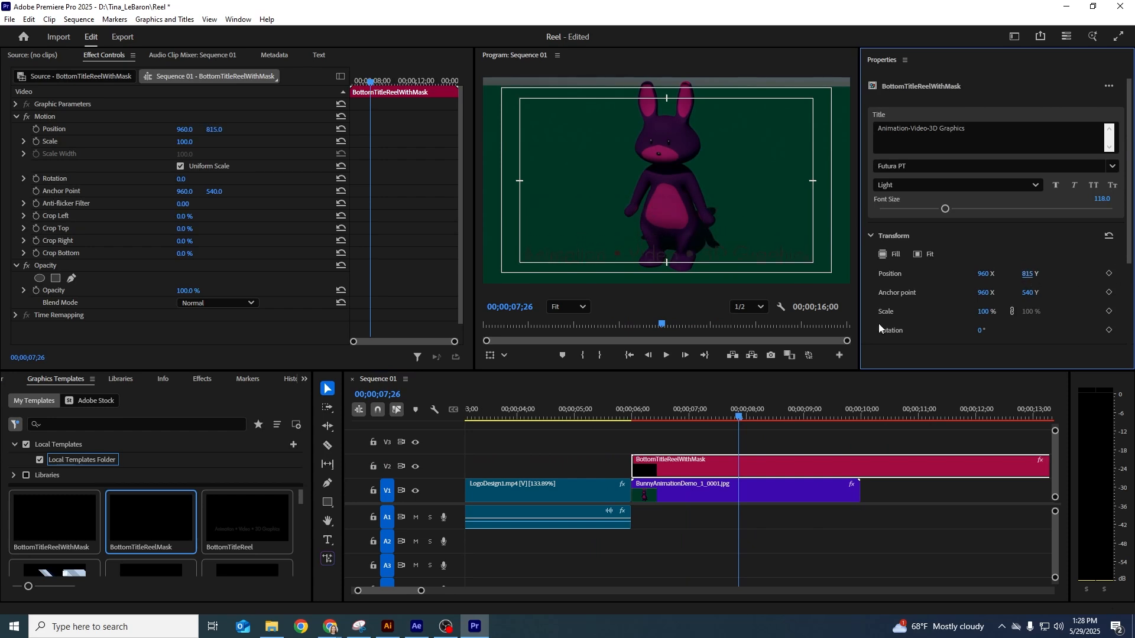
left_click_drag(727, 423, 731, 394)
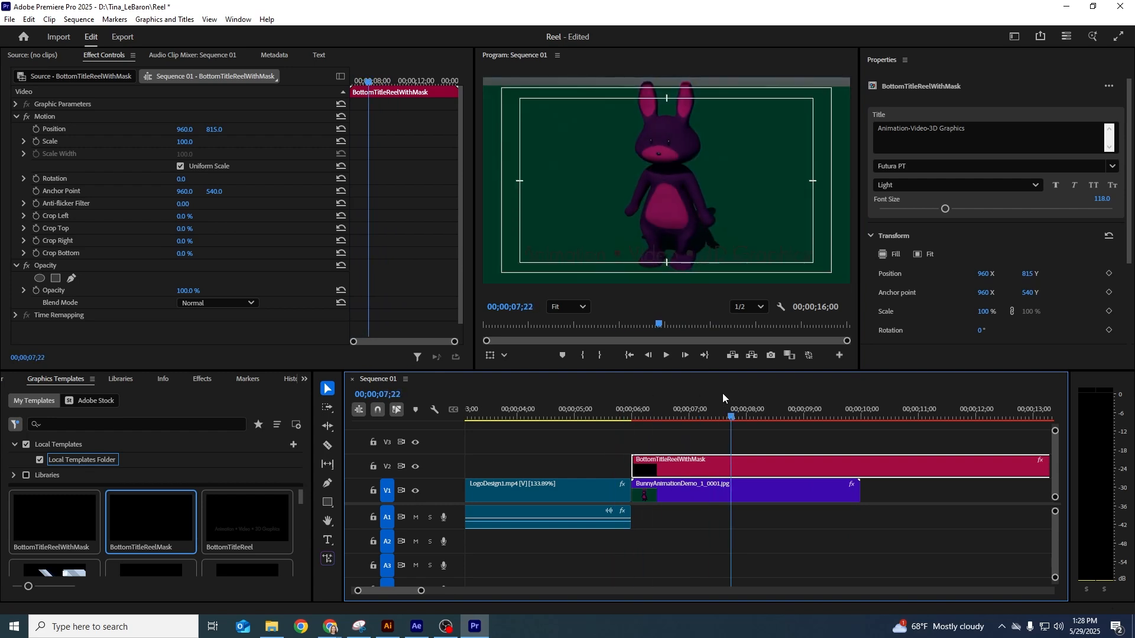
left_click_drag(745, 473, 745, 449)
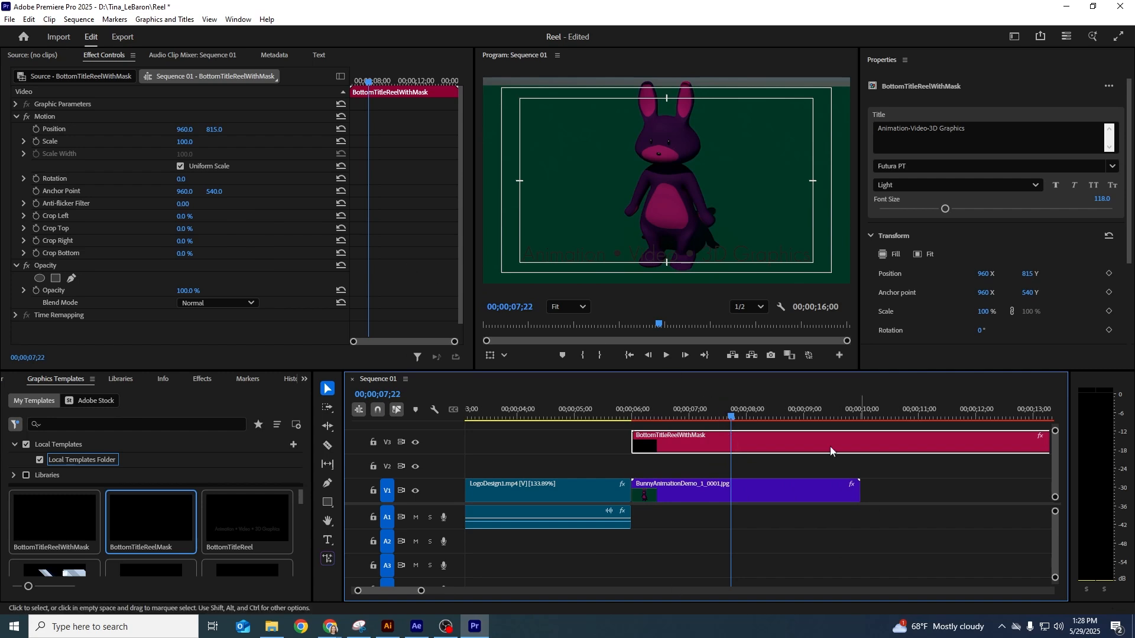
Step: Draw a full-width rectangle about 1963 by 112 px and move it over the title text near the frame's lower edge
left_click(587, 470)
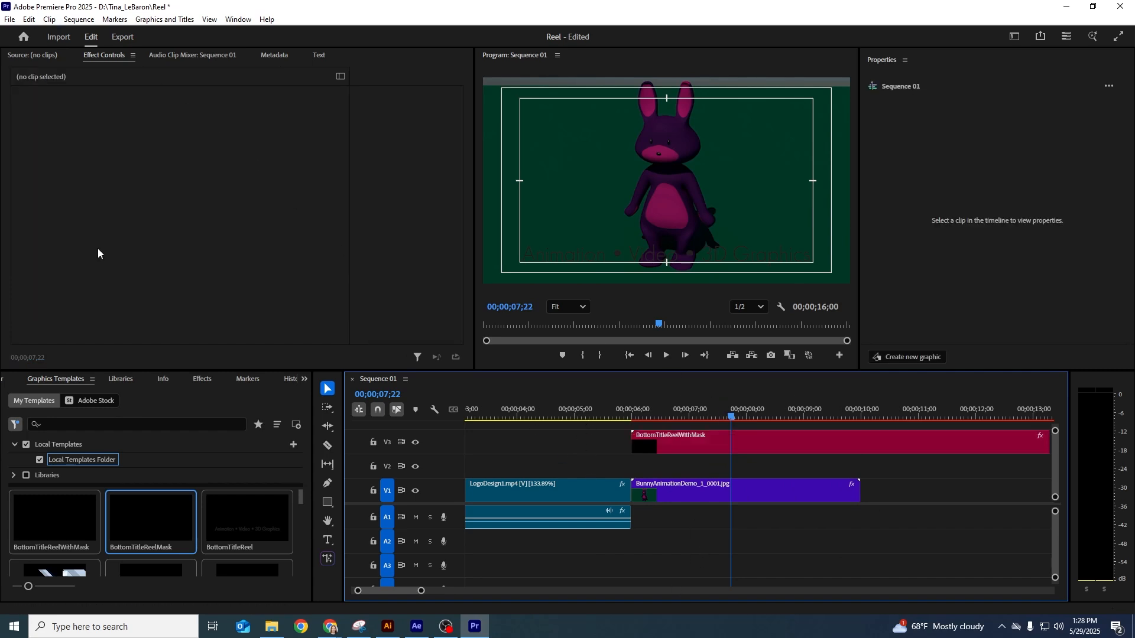
left_click(327, 502)
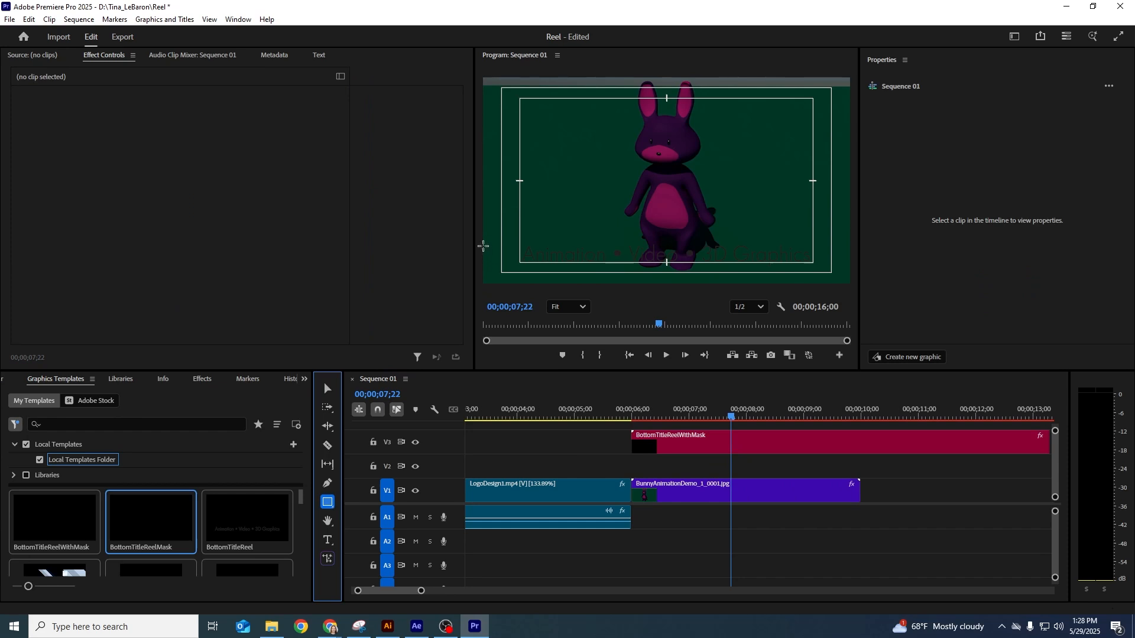
left_click_drag(483, 245, 859, 268)
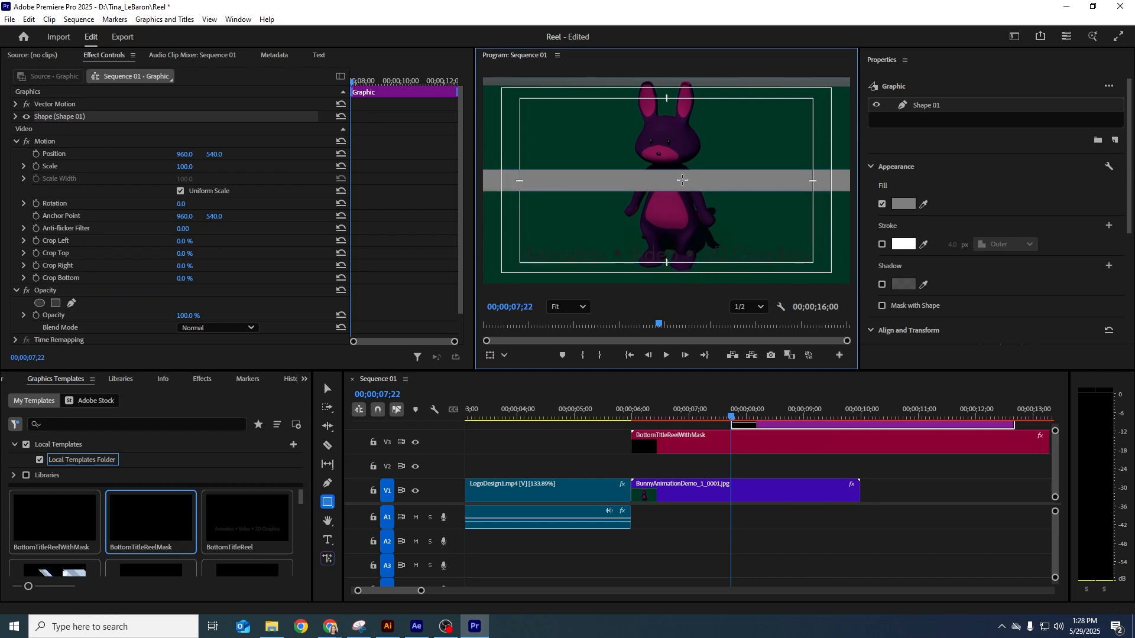
left_click(328, 388)
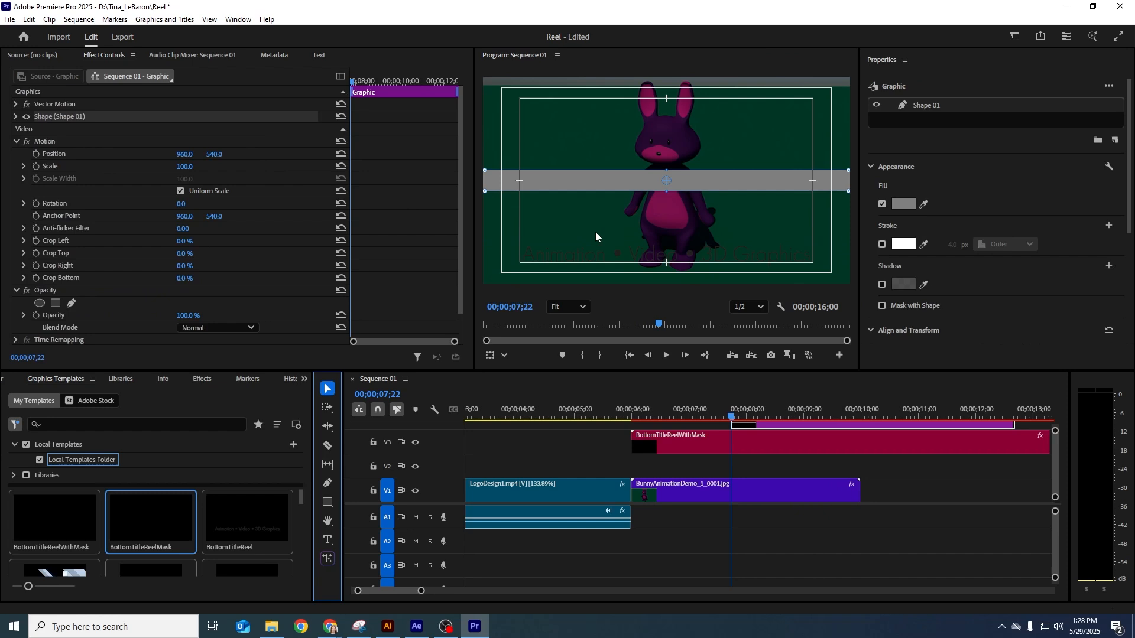
left_click_drag(625, 178, 628, 247)
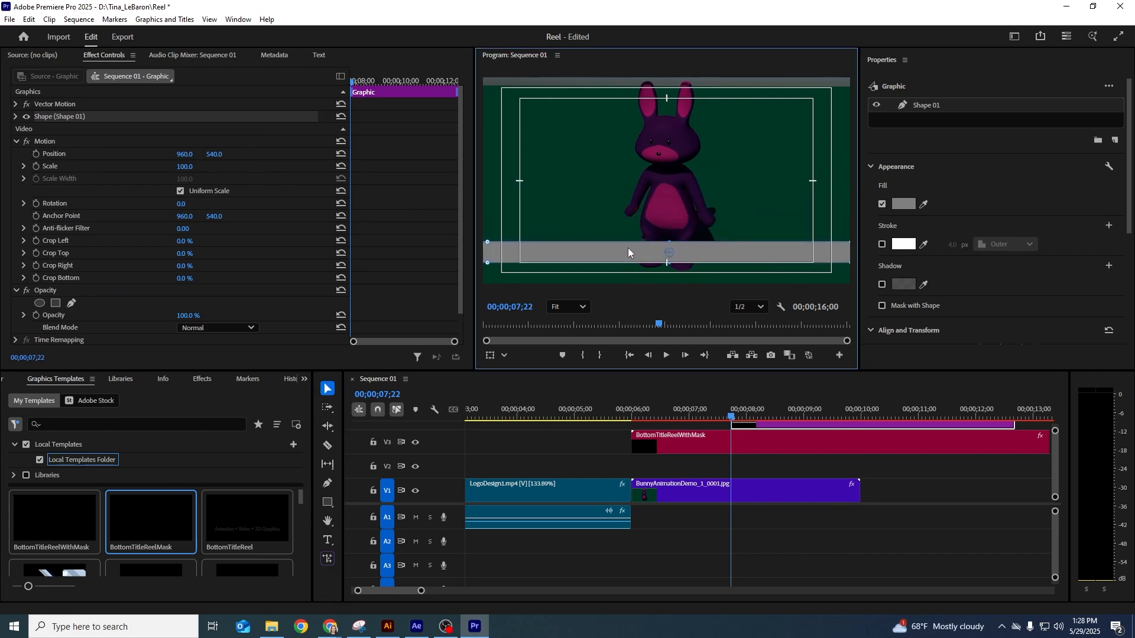
Step: Fill the rectangle with white (FFFFFF) and lower its opacity to 52%
left_click(900, 206)
left_click_drag(508, 325, 337, 442)
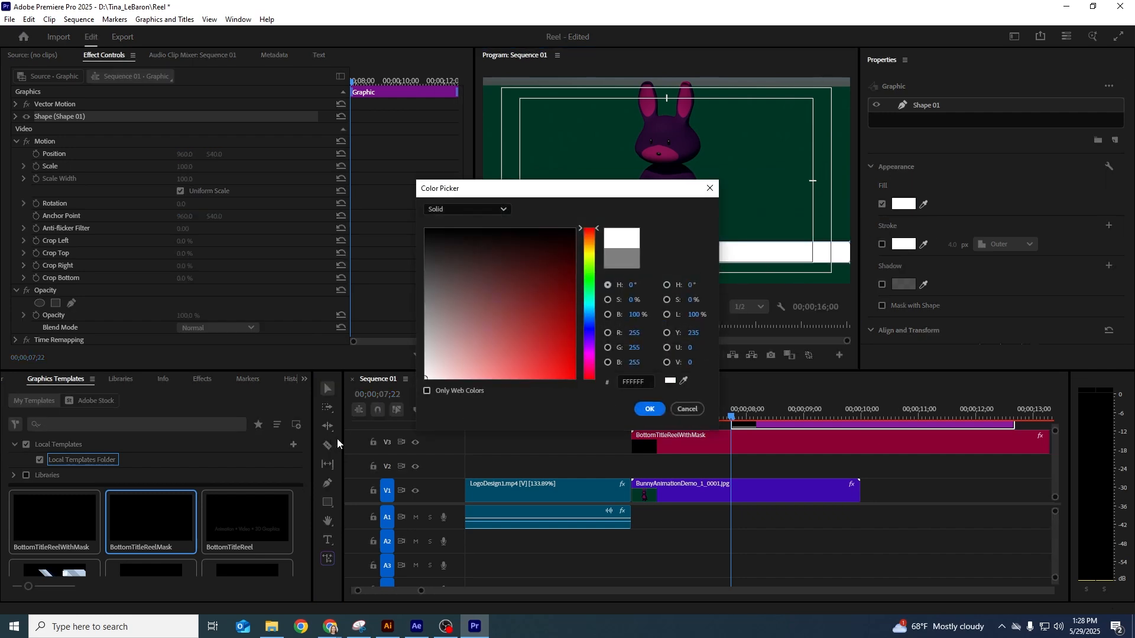
left_click(648, 409)
scroll(888, 304, "down", 1)
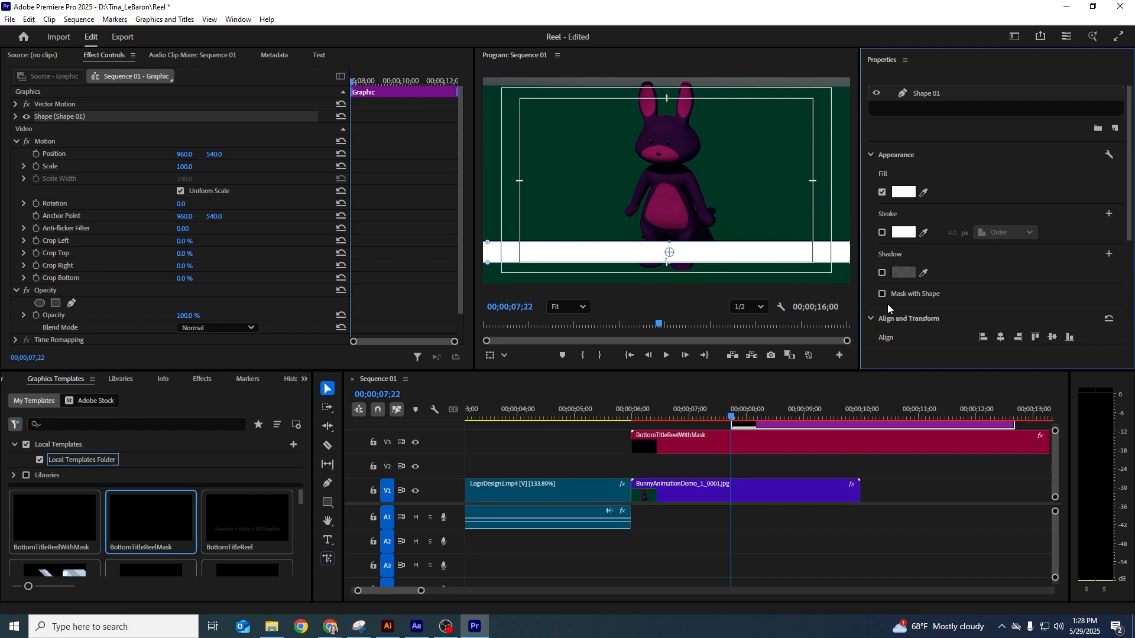
scroll(900, 271, "down", 5)
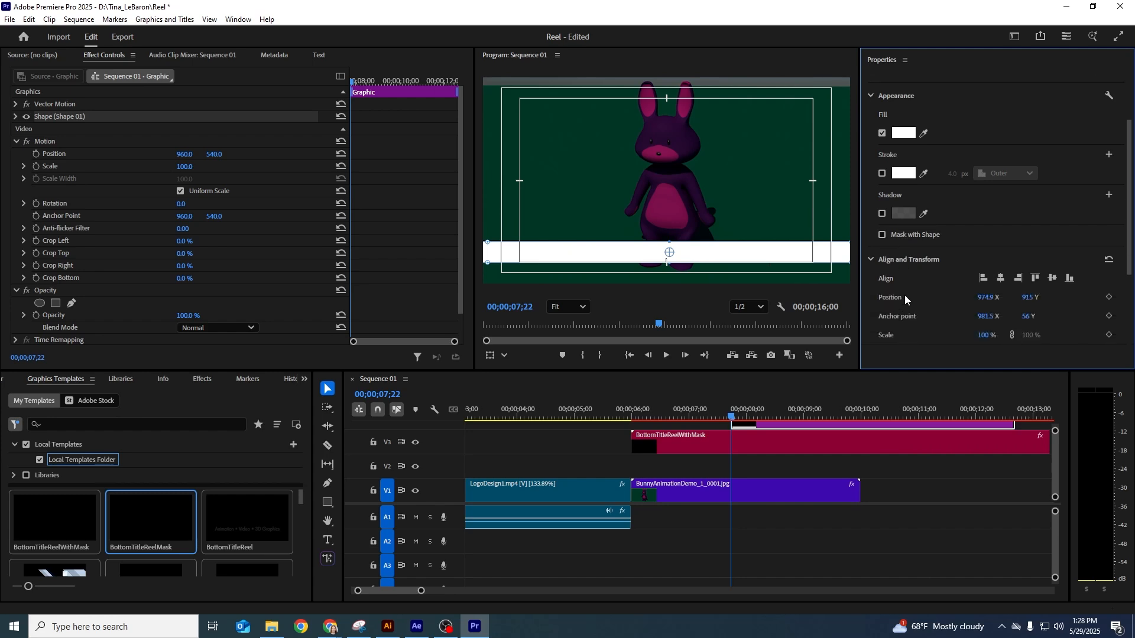
left_click_drag(991, 291, 959, 293)
Step: Move the rectangle's clip to track V2 starting at 00;00;06;00 and set its Y position to 922, scale to 130% and opacity to 21%
left_click_drag(813, 425, 711, 469)
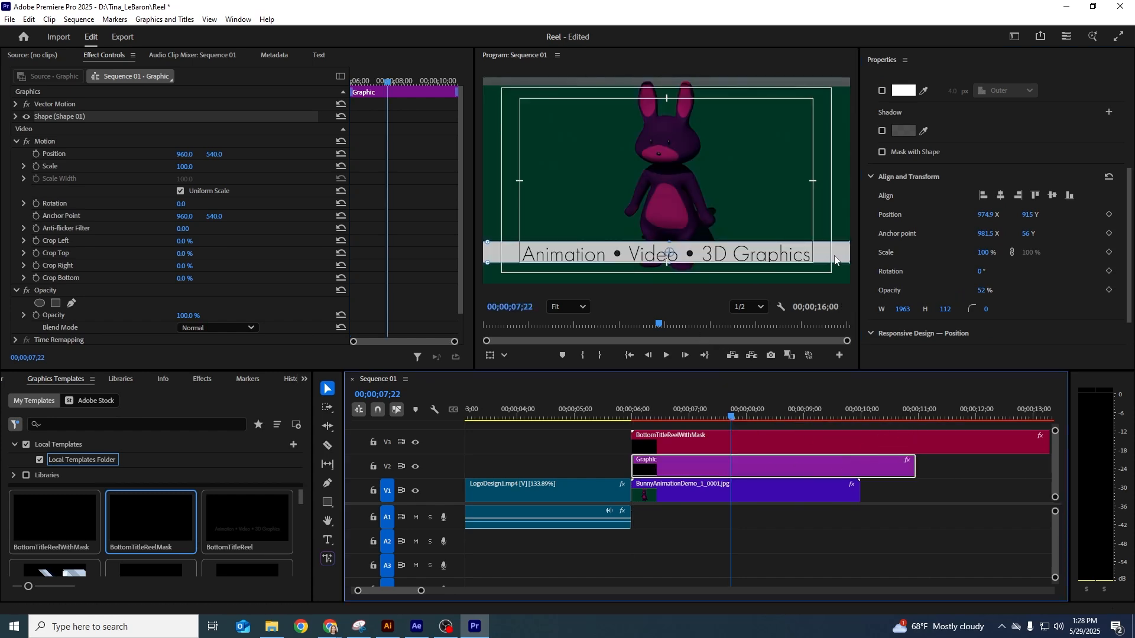
left_click_drag(1030, 215, 1029, 215)
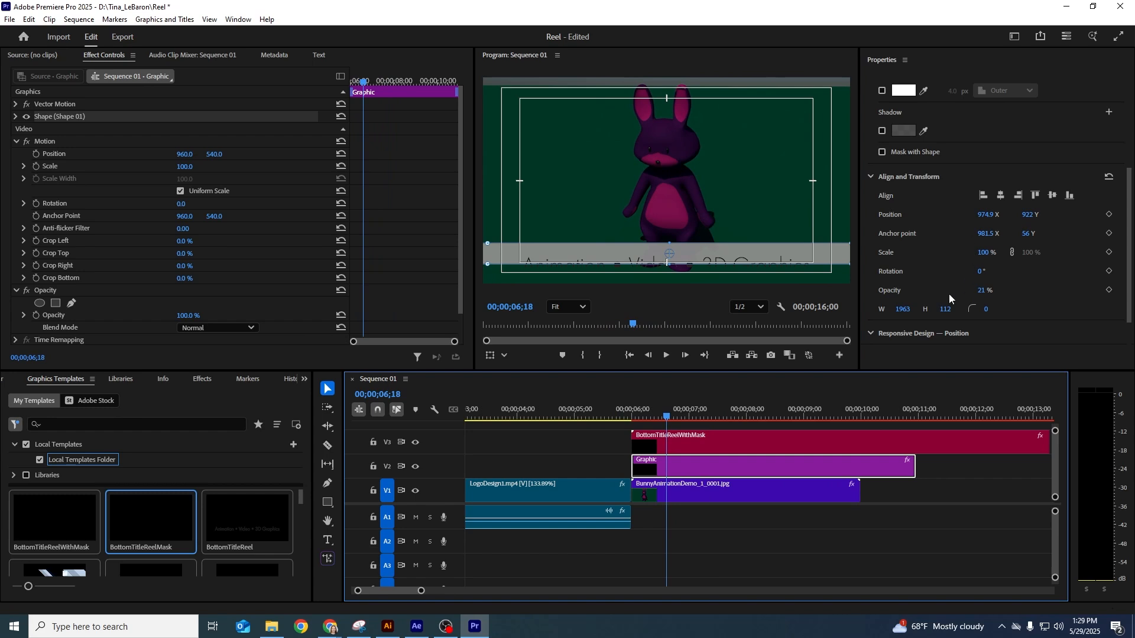
left_click_drag(994, 255, 1004, 252)
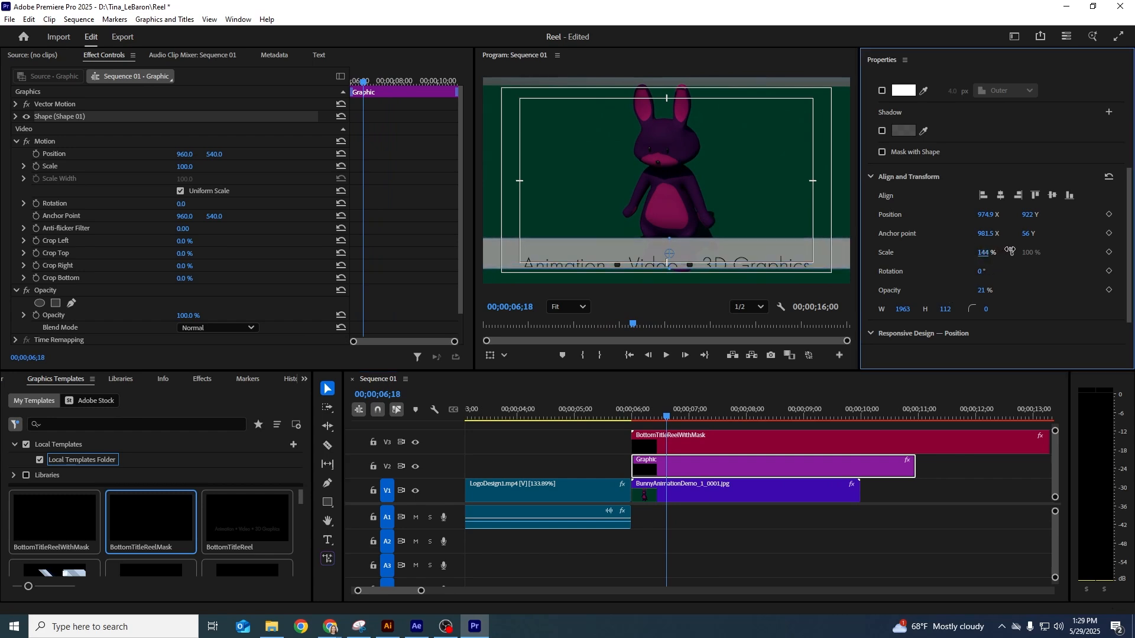
left_click_drag(675, 421, 694, 402)
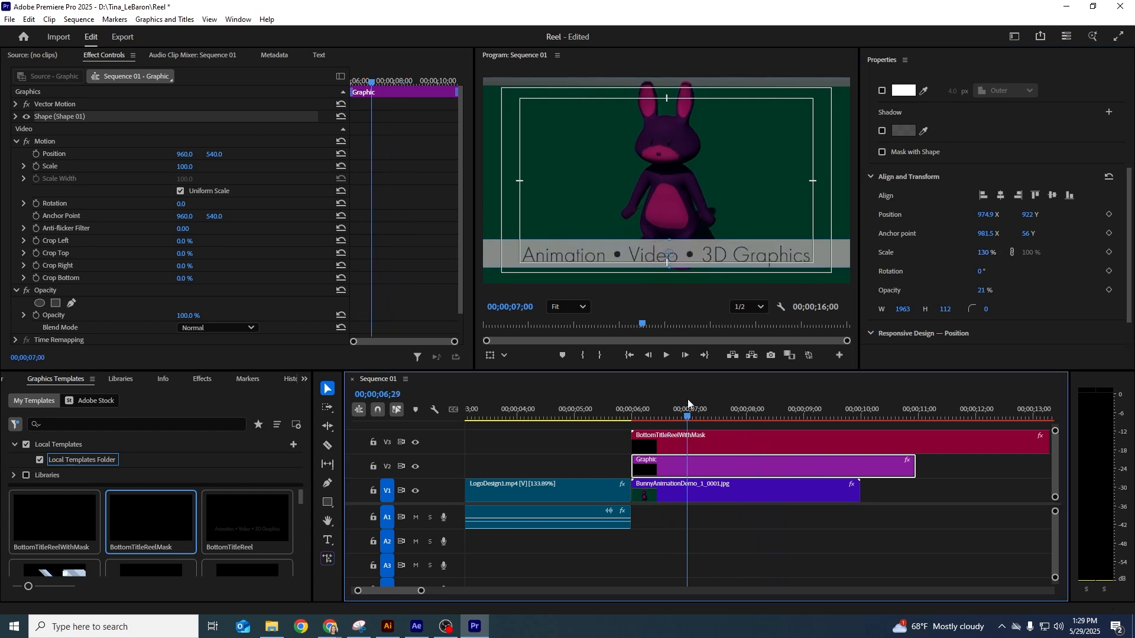